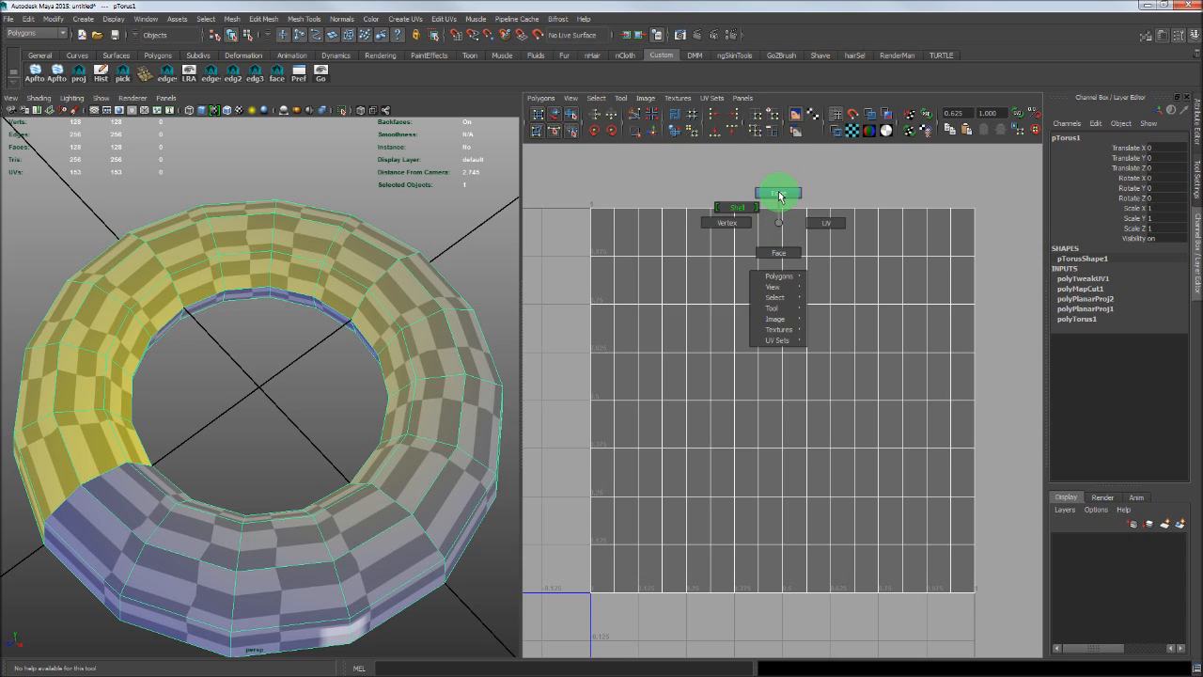
- Select an edge at the upper middle of the torus's UV layout and convert it to an edge loop
right_click_drag(778, 195, 778, 194)
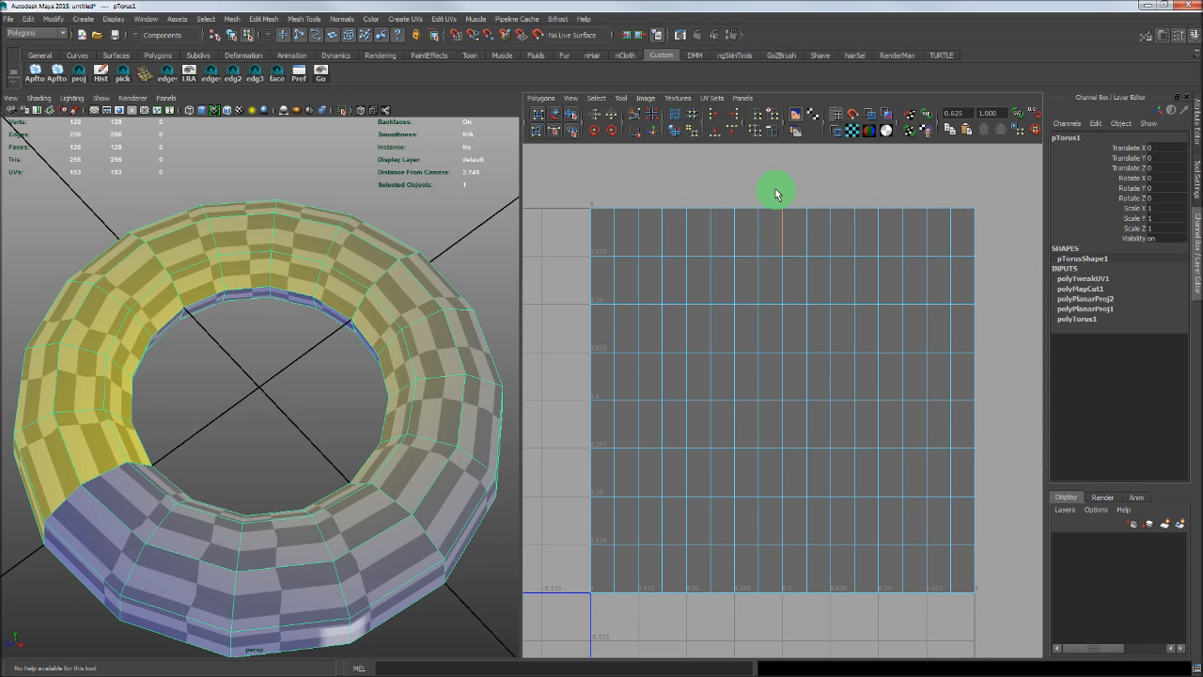
right_click_drag(776, 194, 776, 194, "ctrl")
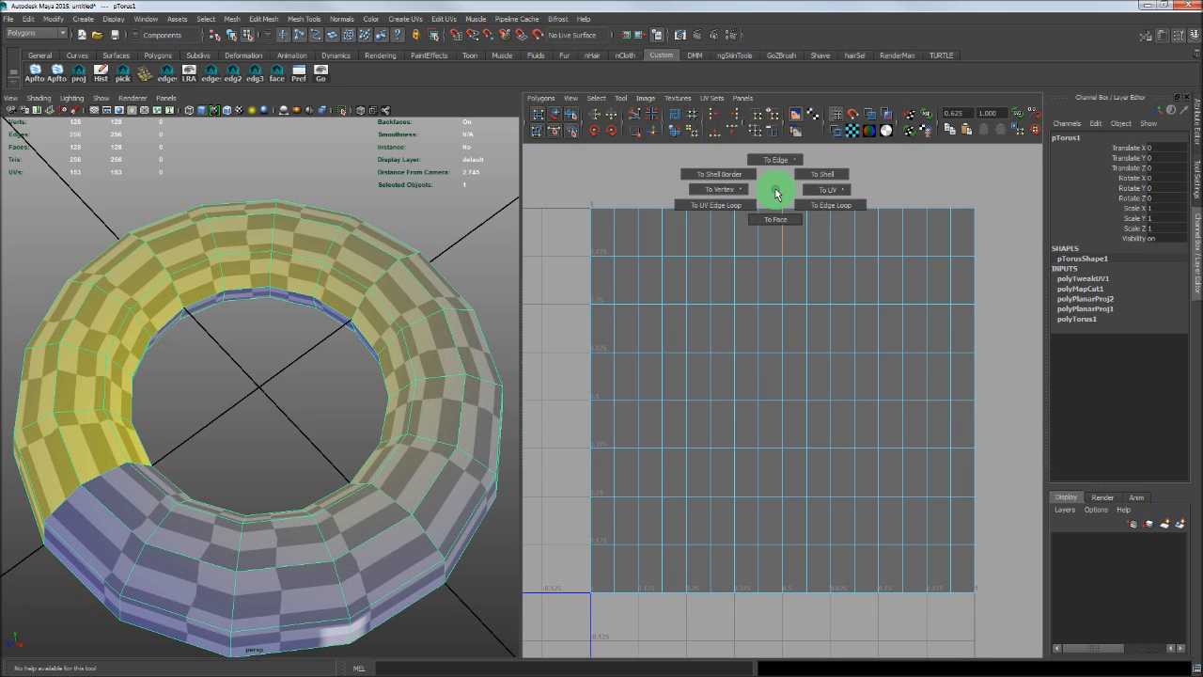
right_click_drag(775, 194, 801, 208, "ctrl")
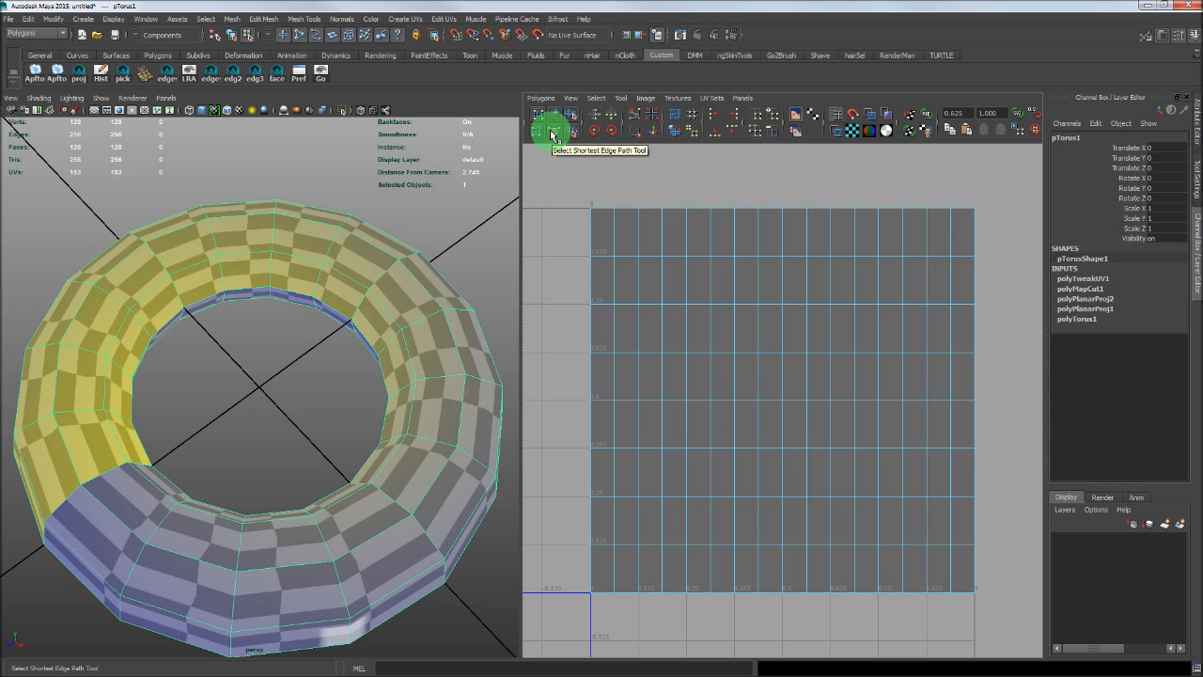
- Select the vertical middle line of the UV layout with the Select Shortest Edge Path Tool and cut the UVs along it
left_click(553, 133)
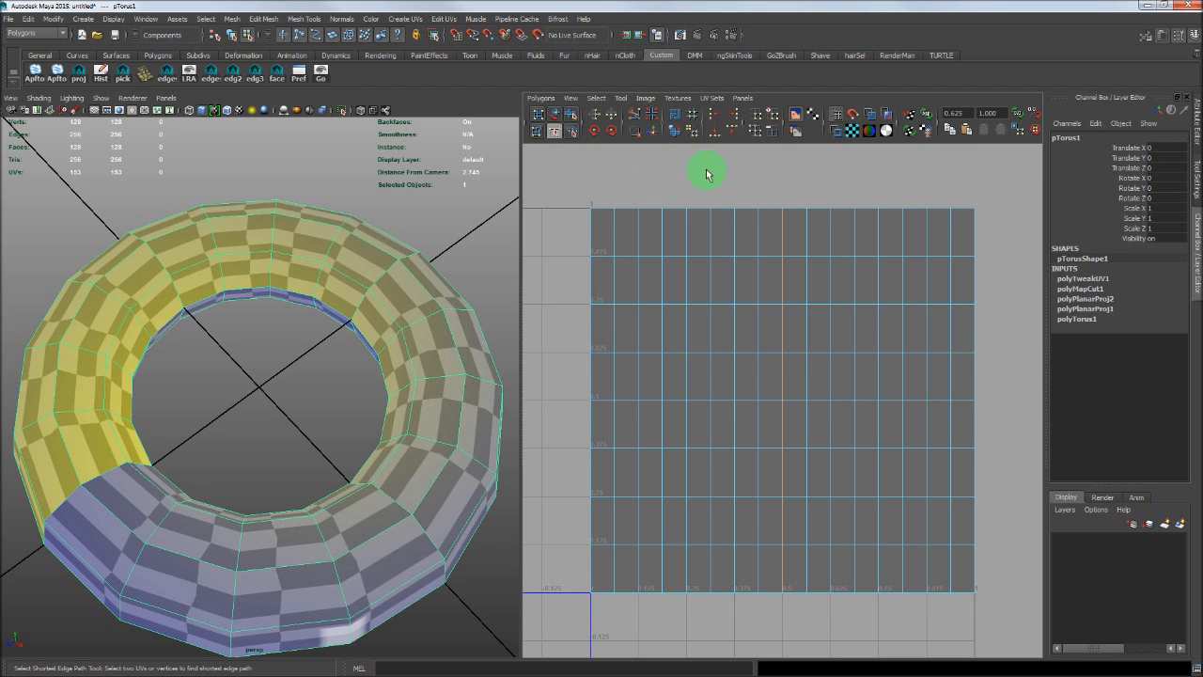
left_click(555, 133)
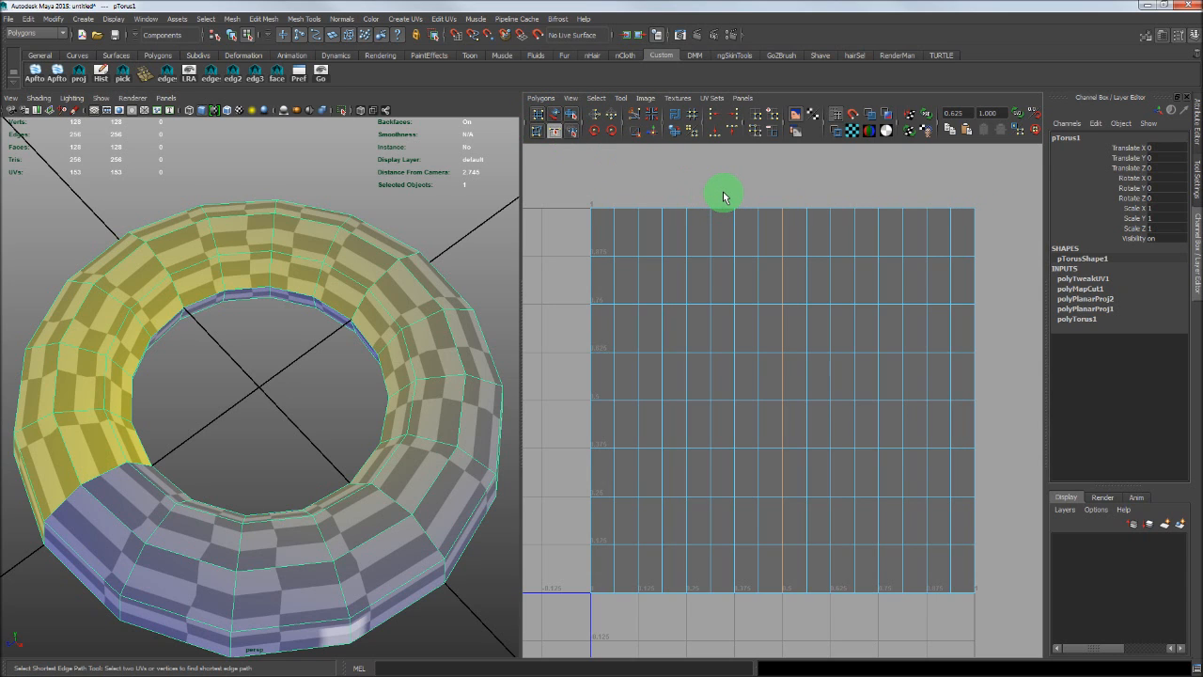
key("q")
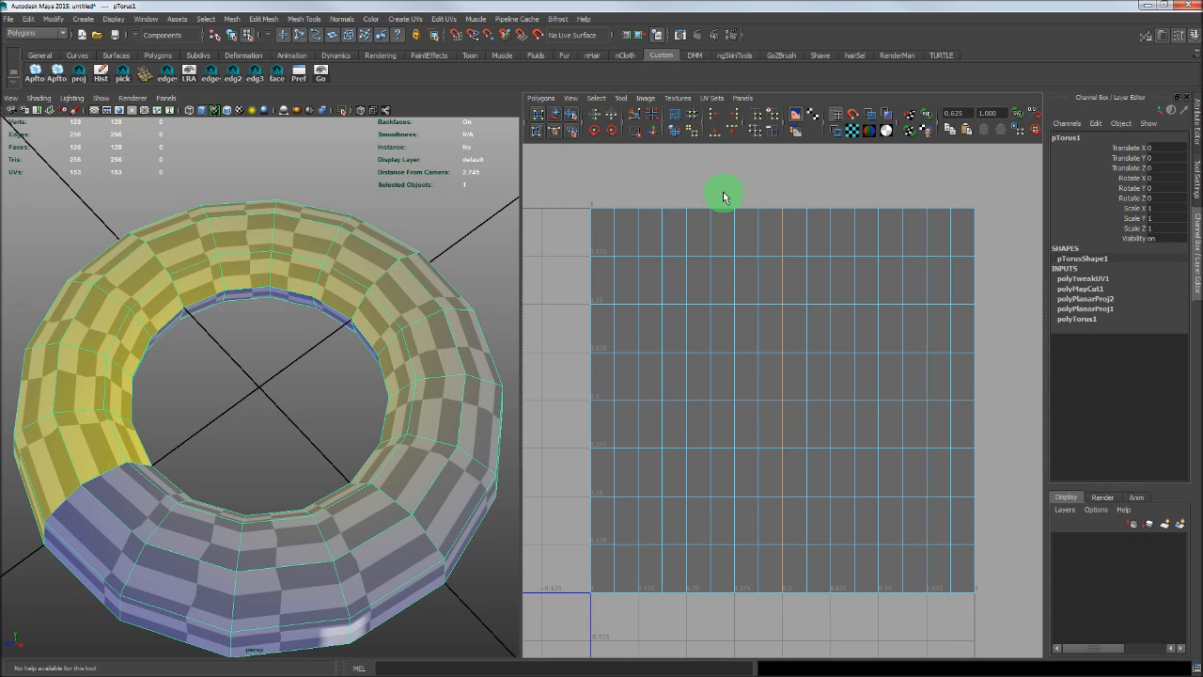
right_click(738, 281, "shift")
right_click_drag(737, 280, 694, 278, "shift")
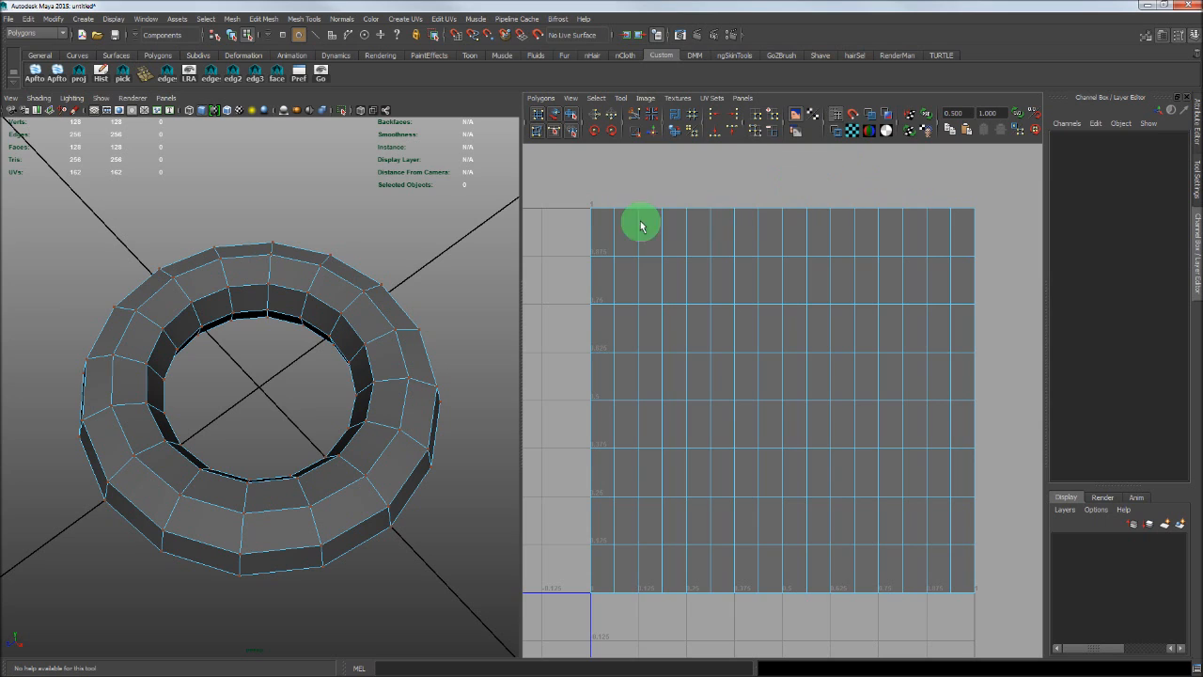
- Toggle the UV editor's grid off and on to compare the layout, leaving the grid shown
left_click(836, 115)
left_click(838, 118)
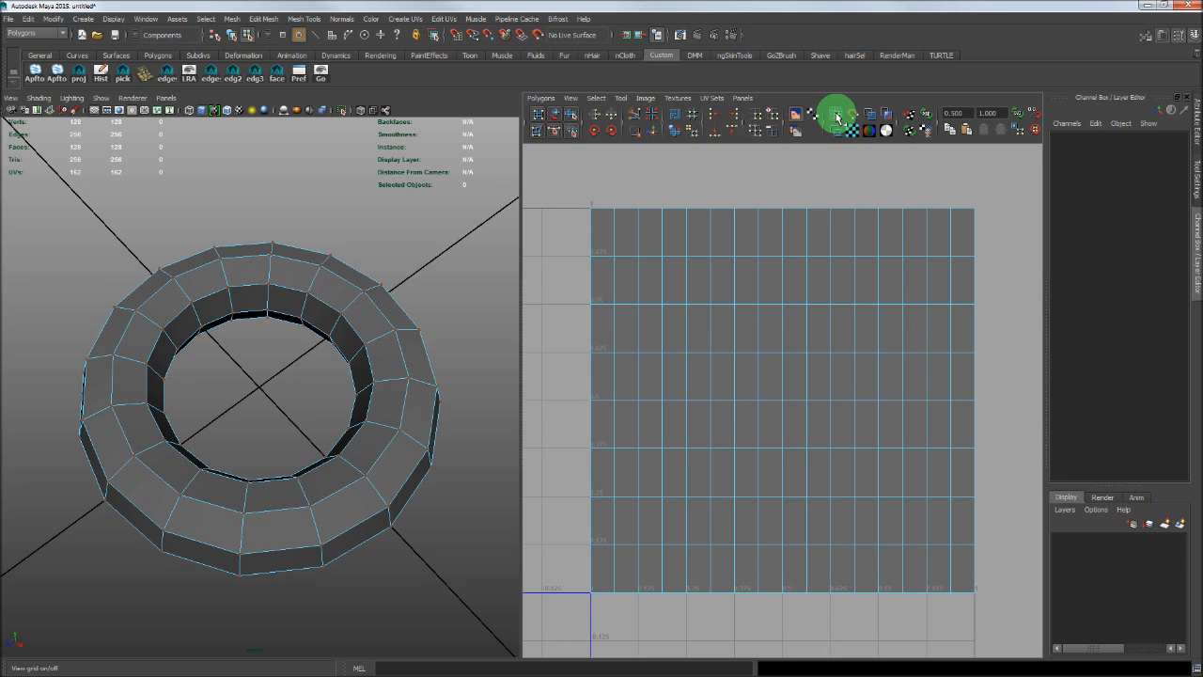
left_click(836, 116)
left_click(836, 116)
left_click(837, 116)
left_click(837, 115)
left_click(837, 116)
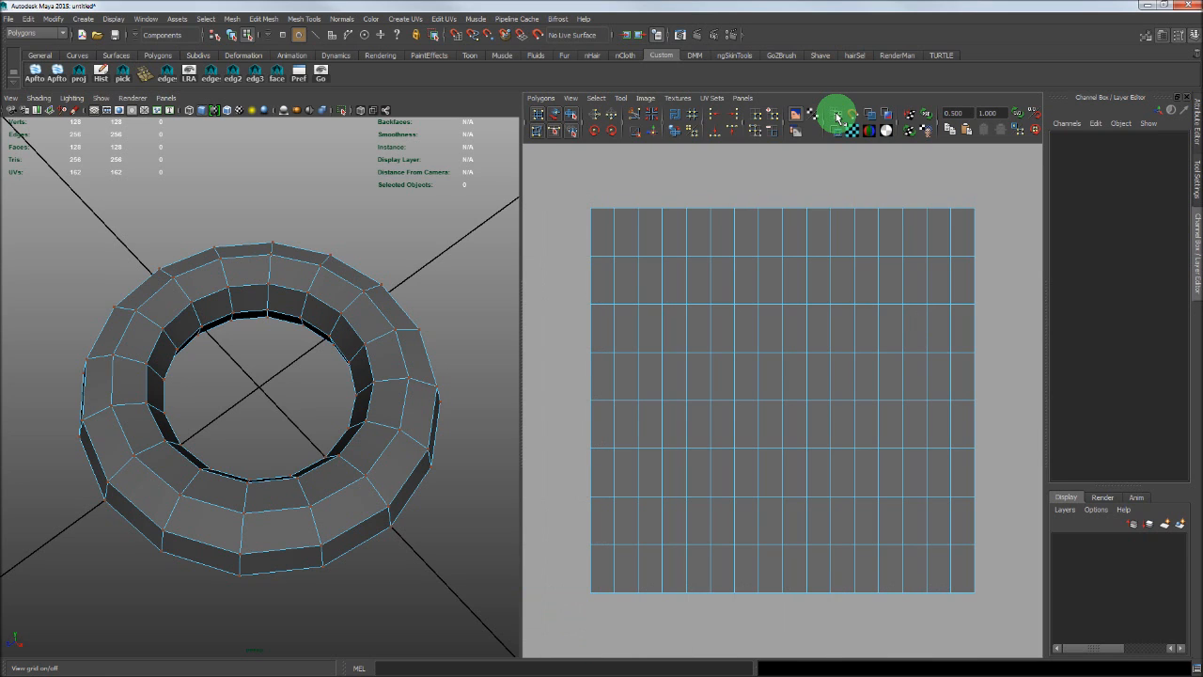
left_click(837, 116)
left_click(837, 116)
left_click(837, 116)
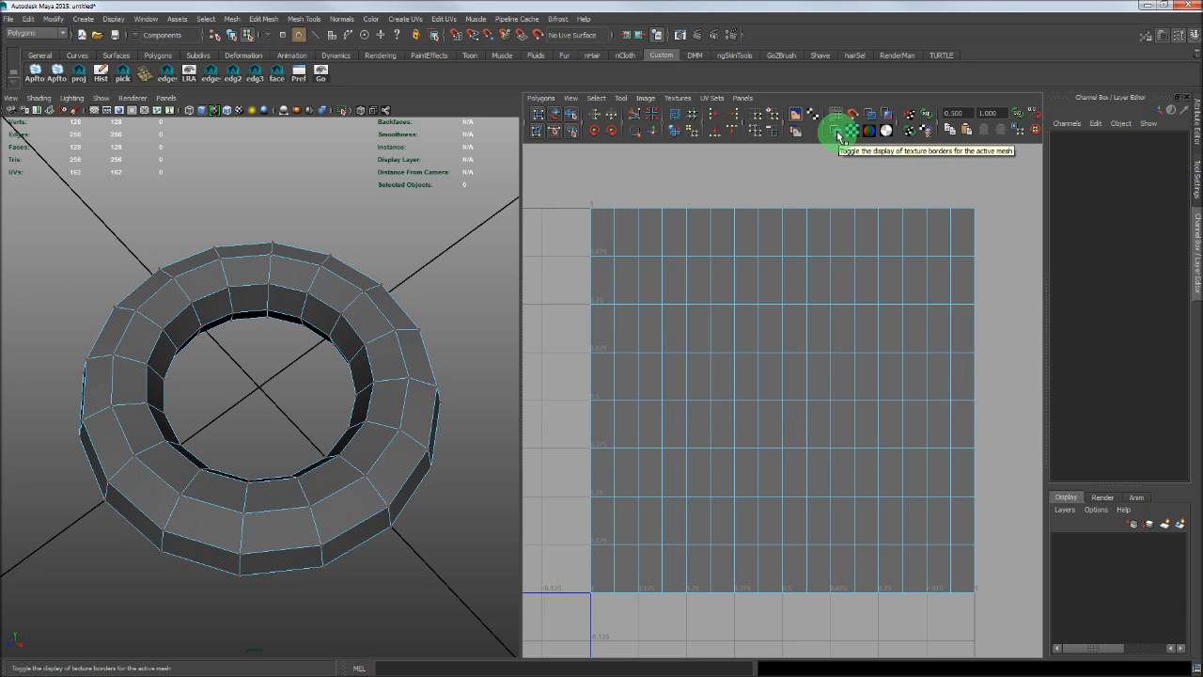
- Toggle the texture borders on and off to inspect the torus's UV seams, leaving them hidden
left_click(838, 132)
left_click(838, 133)
left_click(838, 132)
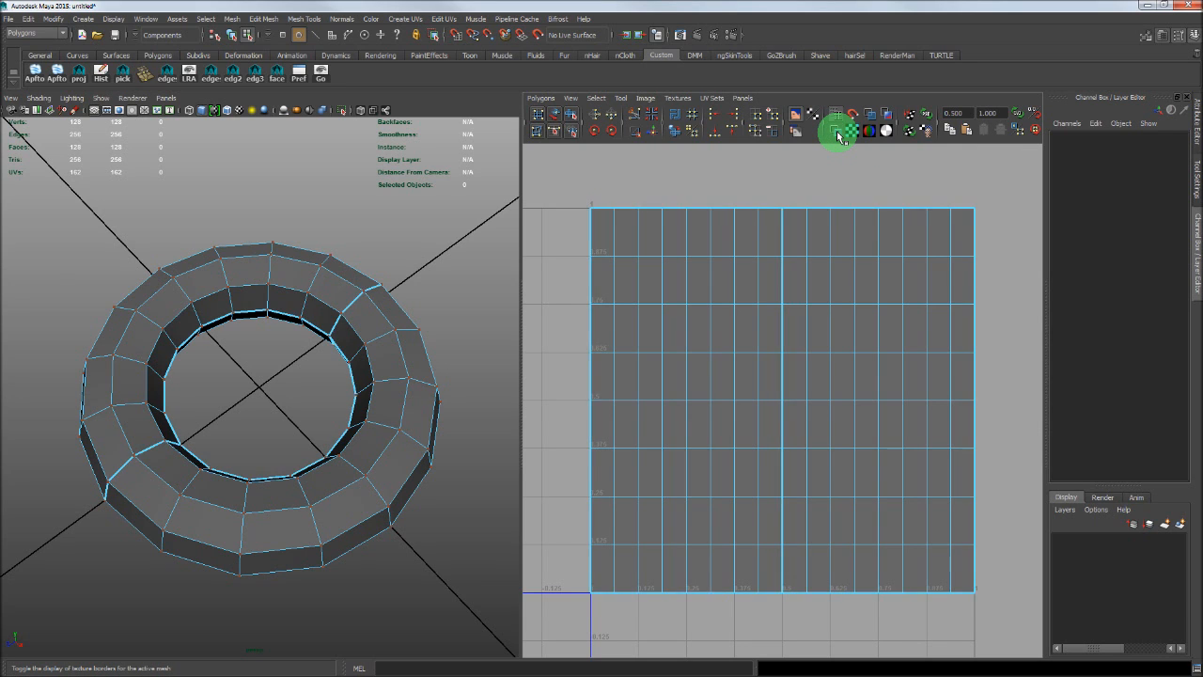
left_click(838, 133)
left_click(838, 133)
left_click(837, 133)
left_click(837, 132)
left_click(837, 133)
left_click(837, 132)
left_click(838, 133)
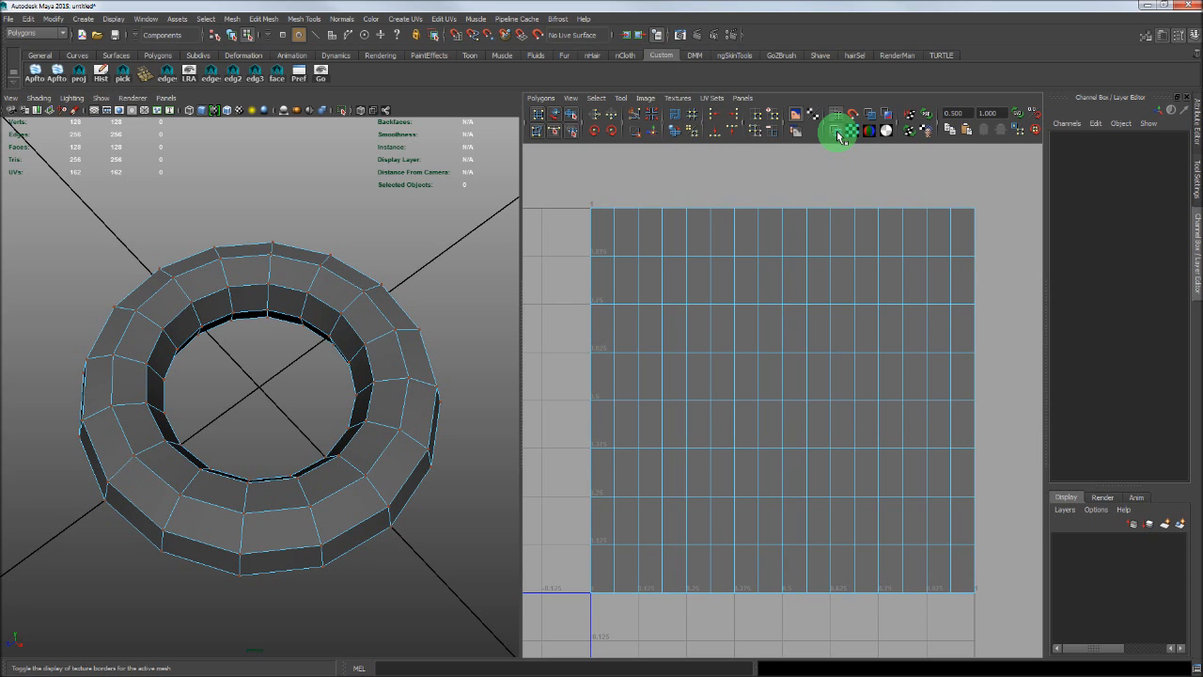
left_click(837, 133)
left_click(838, 133)
left_click(838, 133)
left_click(837, 132)
left_click(837, 132)
left_click(838, 132)
left_click(838, 133)
left_click(837, 133)
left_click(838, 133)
left_click(838, 133)
- Toggle the checkered tiles on and off to check the texture layout on the torus, leaving them hidden
left_click(850, 132)
left_click(850, 131)
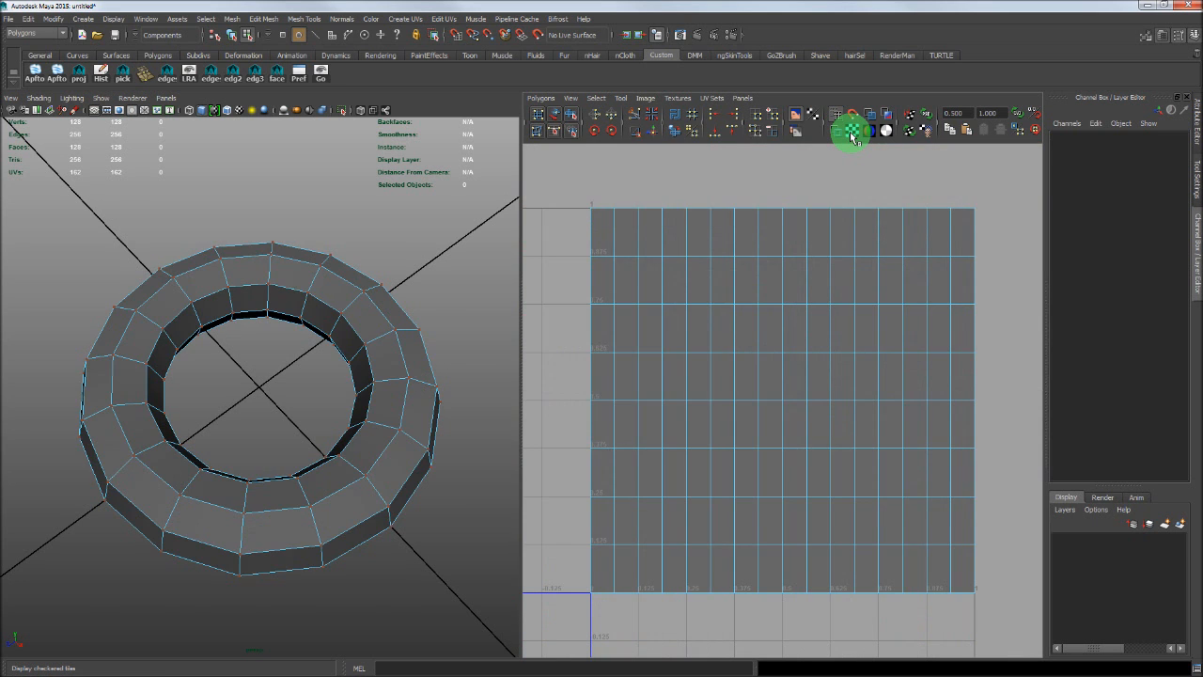
left_click(850, 132)
left_click(850, 132)
left_click(850, 132)
left_click(850, 132)
left_click(850, 131)
left_click(850, 132)
left_click(850, 132)
left_click(850, 132)
left_click(850, 131)
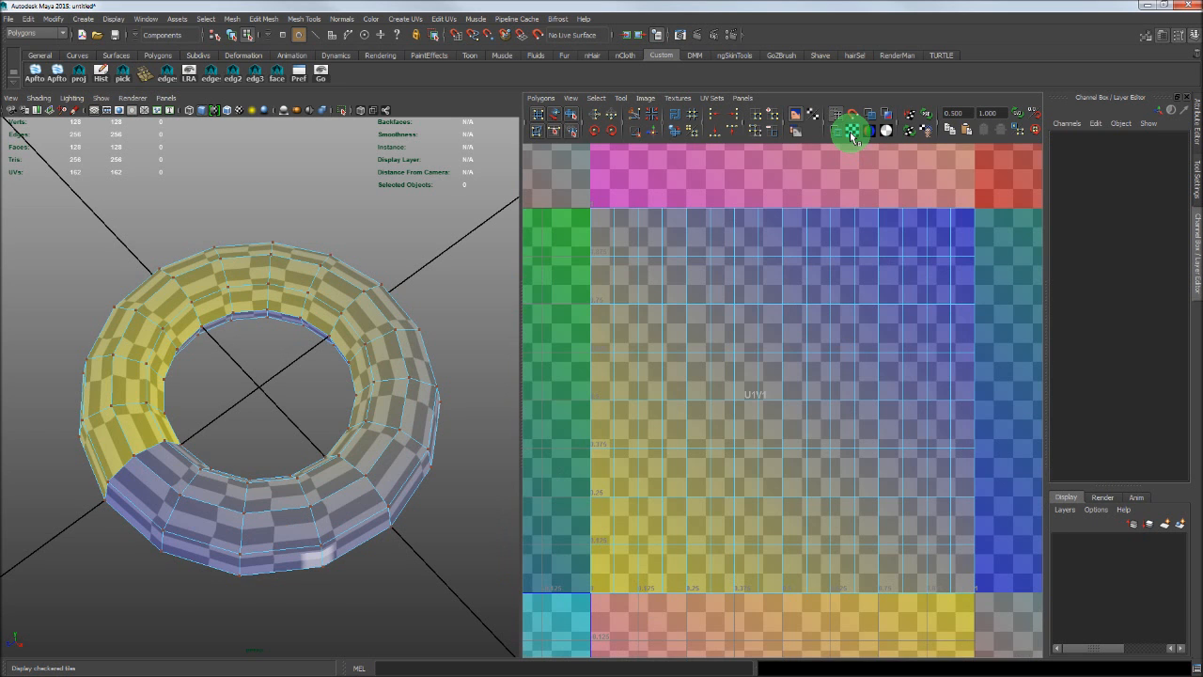
left_click(850, 132)
left_click(850, 132)
left_click(850, 131)
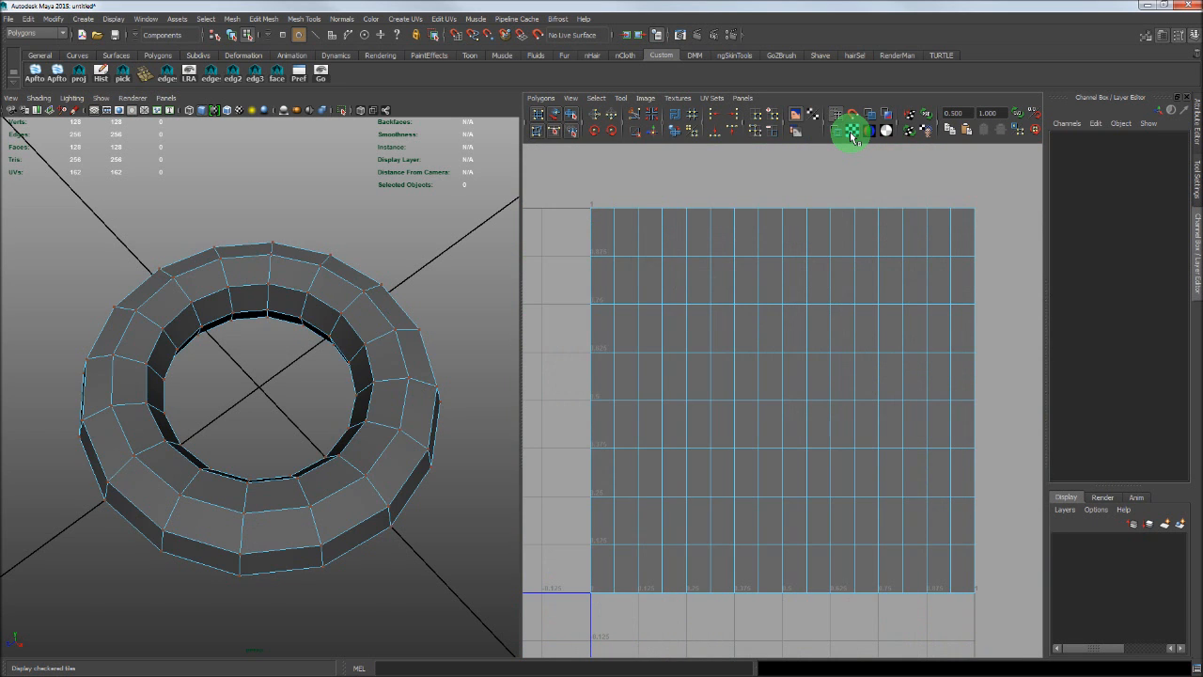
left_click(850, 131)
left_click(850, 131)
left_click(850, 132)
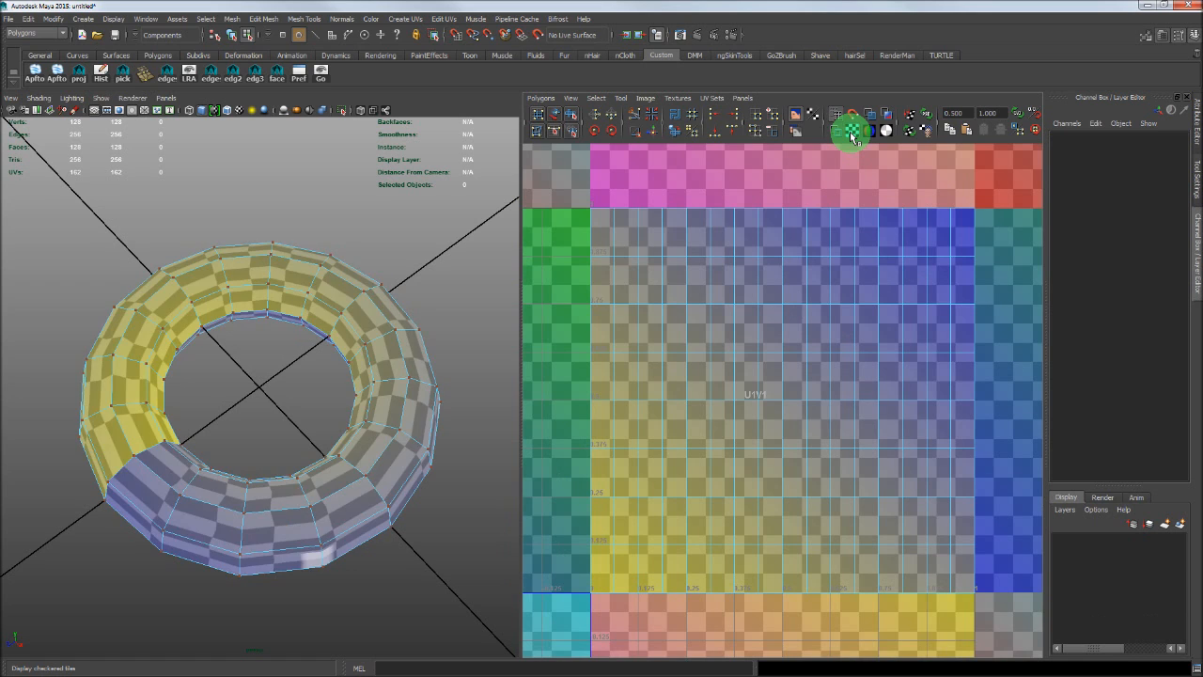
left_click(850, 132)
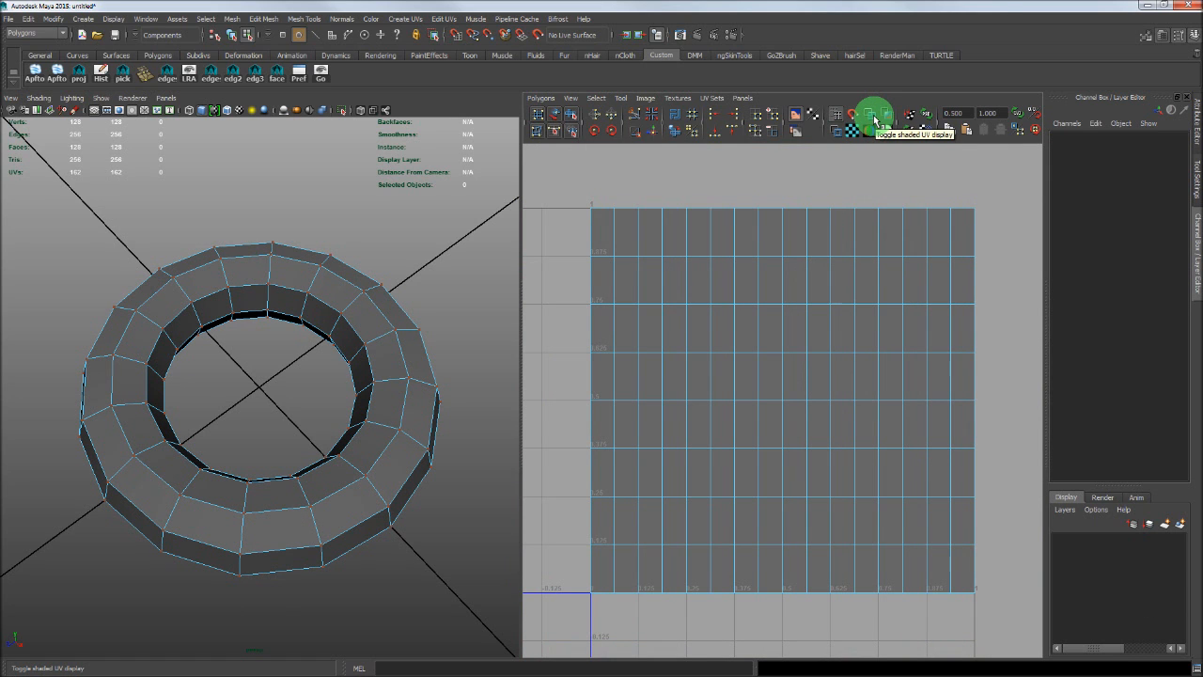
- Turn on the shaded UV display in the UV editor
left_click(872, 116)
left_click(873, 116)
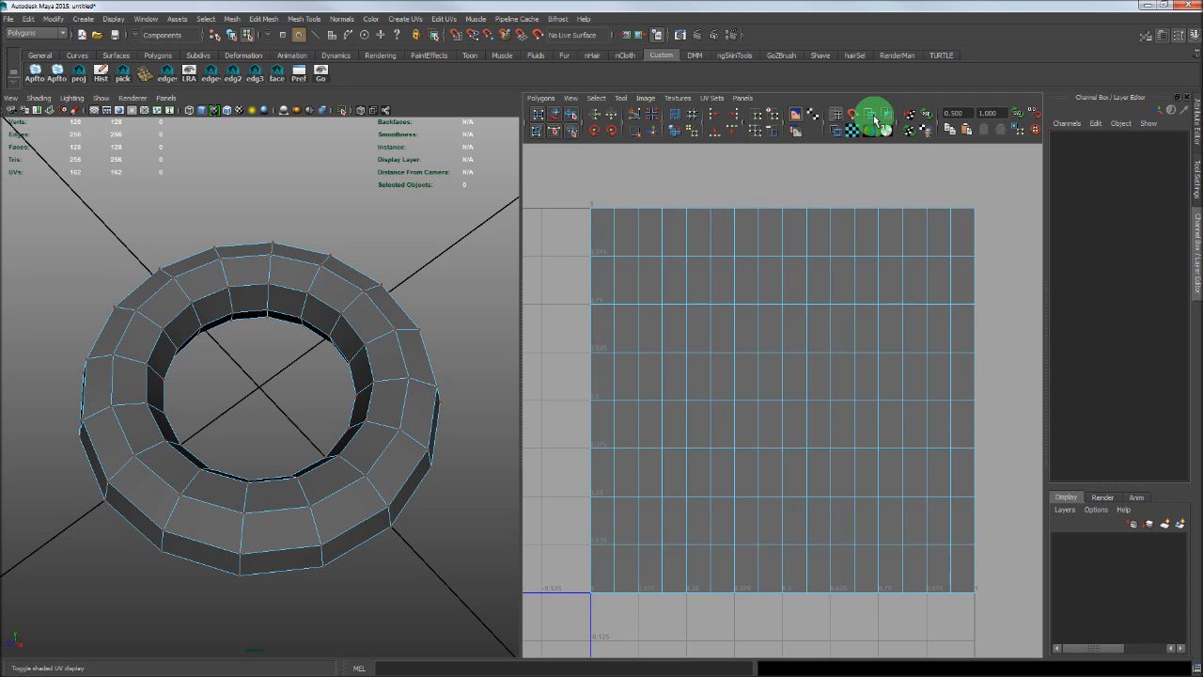
left_click(873, 117)
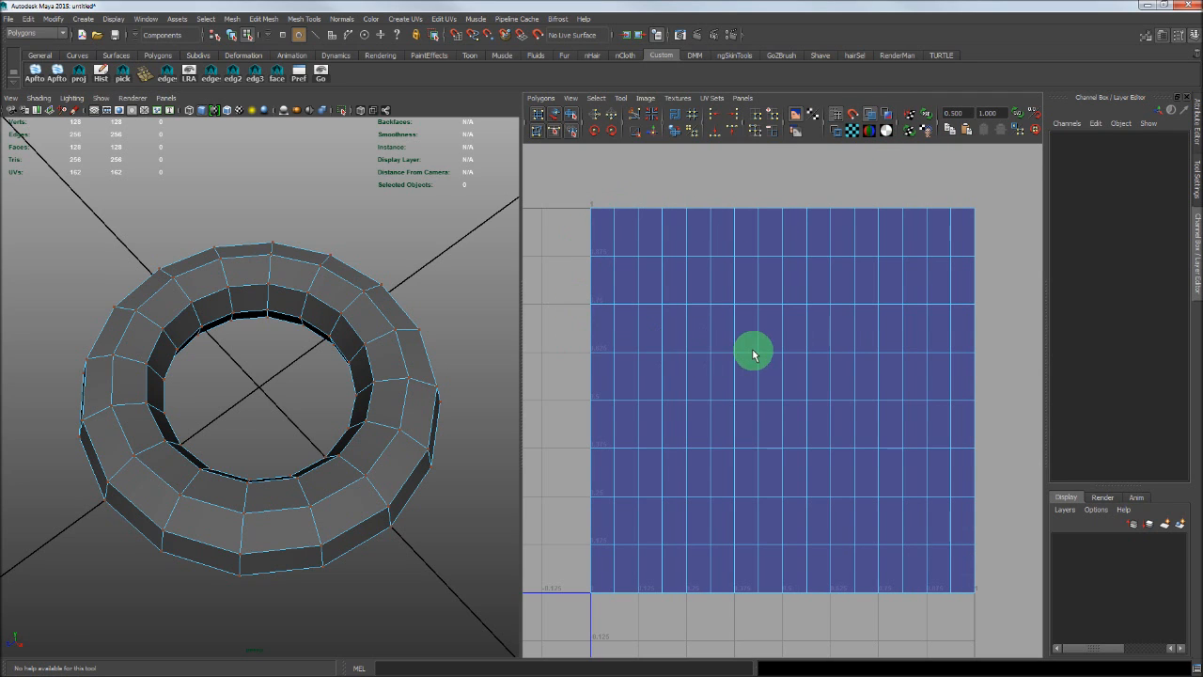
- Move the left UV shell over the right one with the Move UV Shell Tool and back to the left side
left_click(557, 114)
left_click_drag(674, 293, 809, 247)
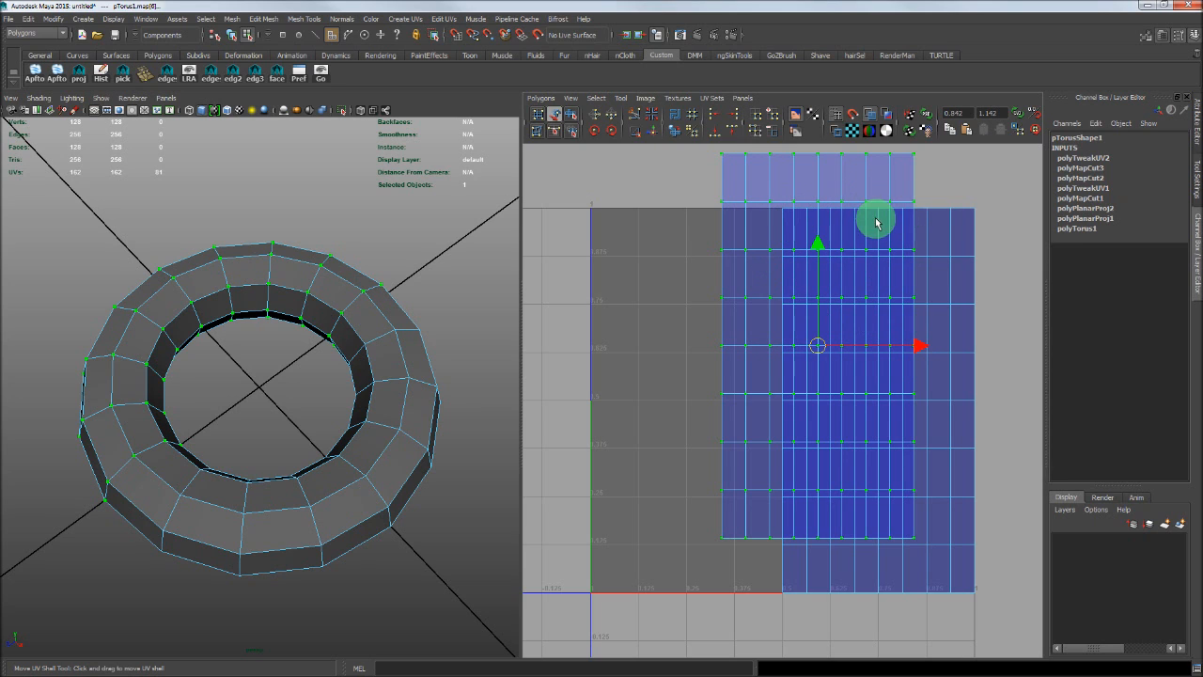
left_click_drag(812, 346, 647, 363)
left_click_drag(650, 365, 656, 363)
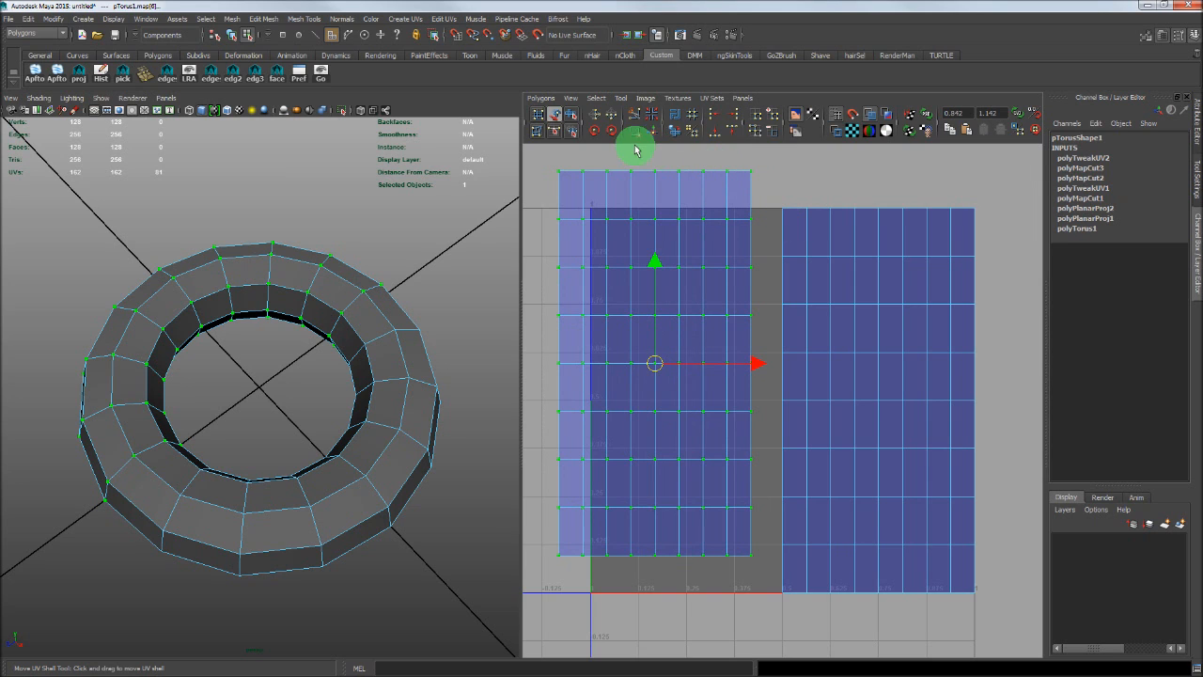
- Flip the left UV shell horizontally and move it so it partly overlaps the right shell
left_click(594, 119)
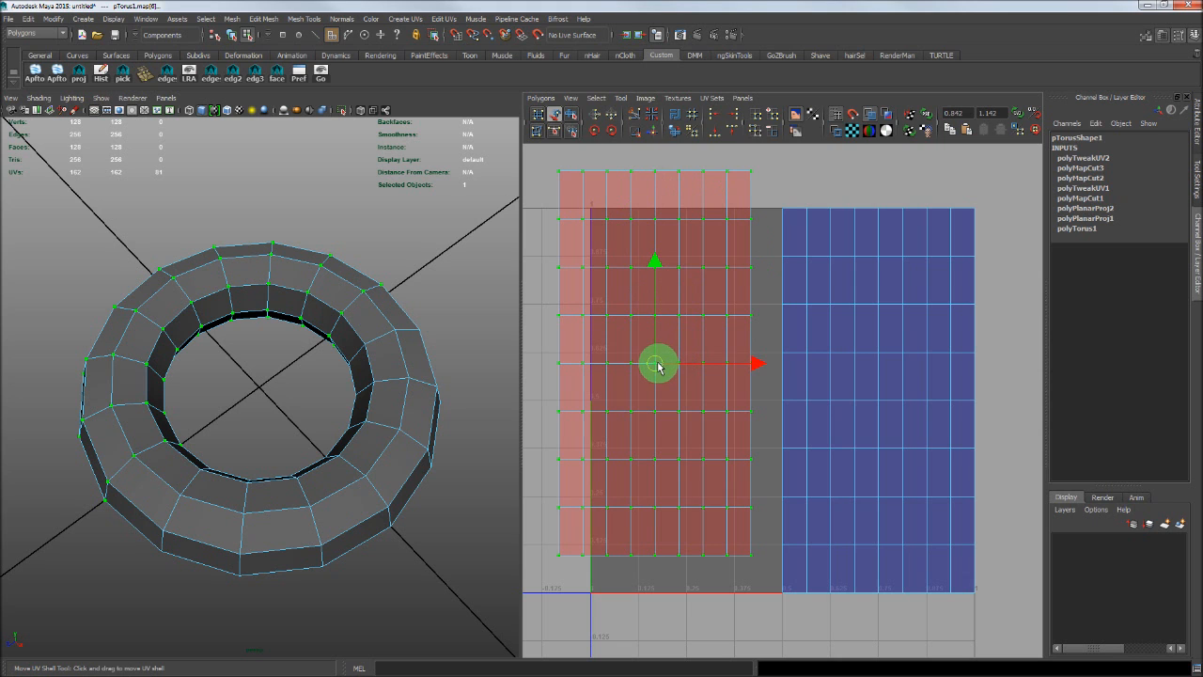
left_click_drag(659, 367, 769, 325)
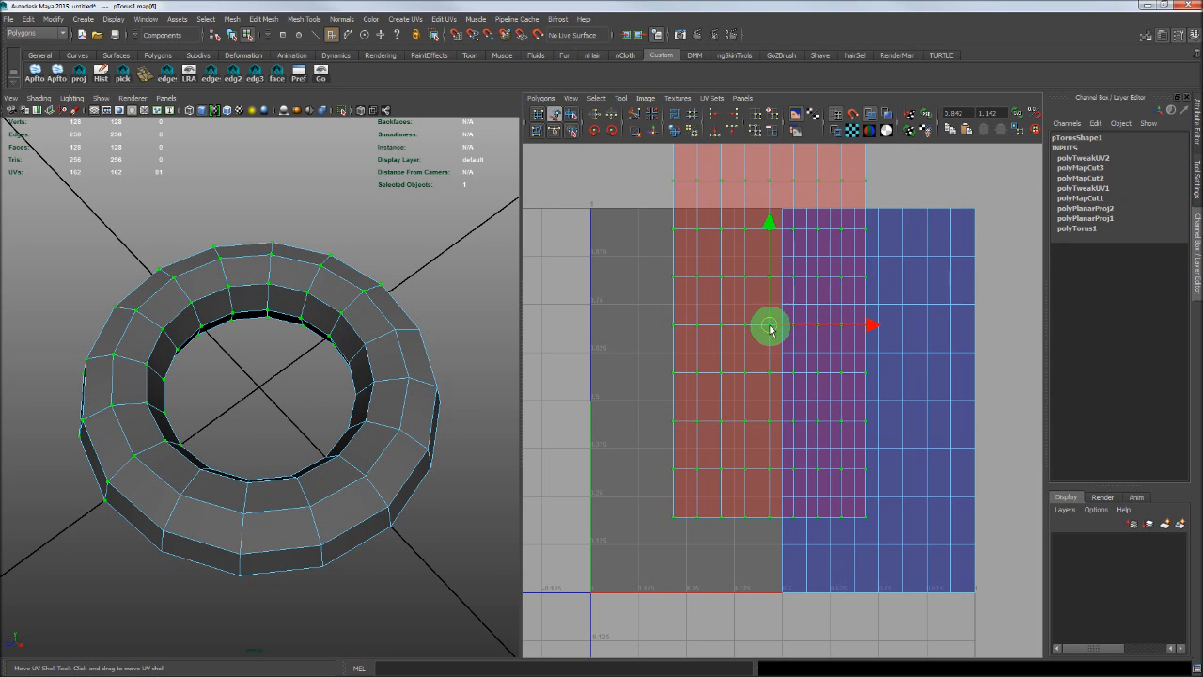
mouse_move(769, 327)
left_mouse_down()
mouse_move(842, 420)
mouse_move(650, 344)
mouse_move(768, 347)
mouse_move(715, 366)
mouse_move(736, 323)
mouse_move(666, 350)
mouse_move(795, 287)
mouse_move(892, 362)
mouse_move(755, 323)
mouse_move(822, 314)
mouse_move(761, 317)
mouse_move(777, 323)
left_mouse_up()
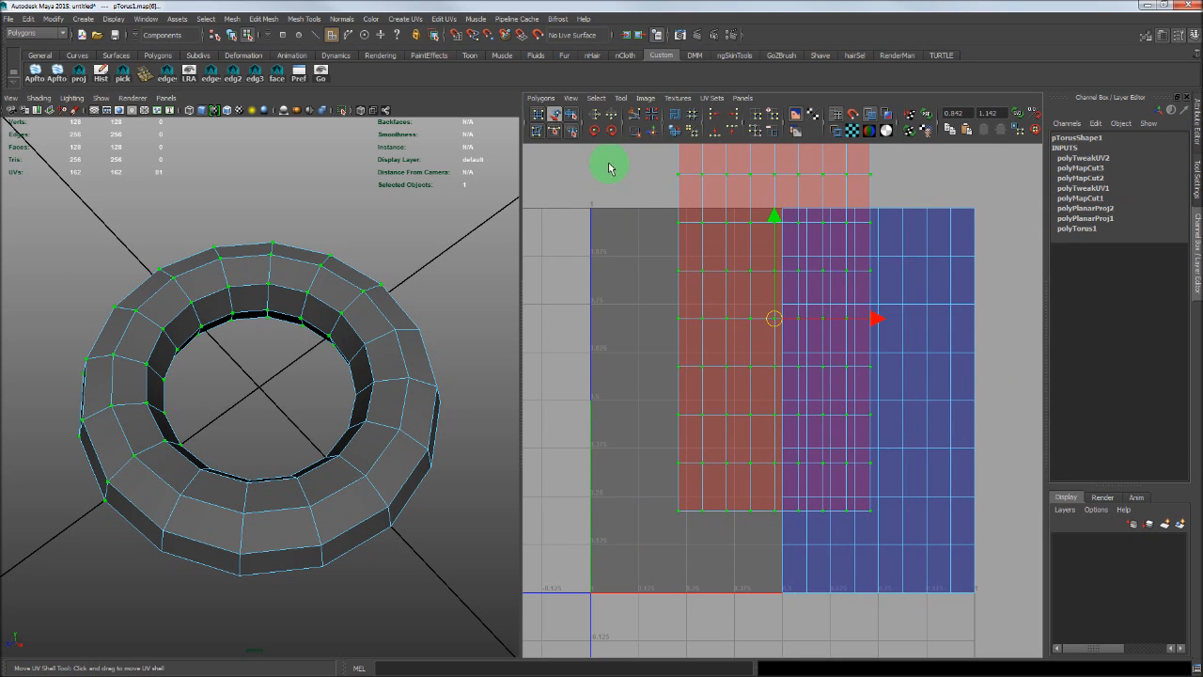
- Undo the UV shell flip and all the shell moves
key("ctrl+z")
key("ctrl+z")
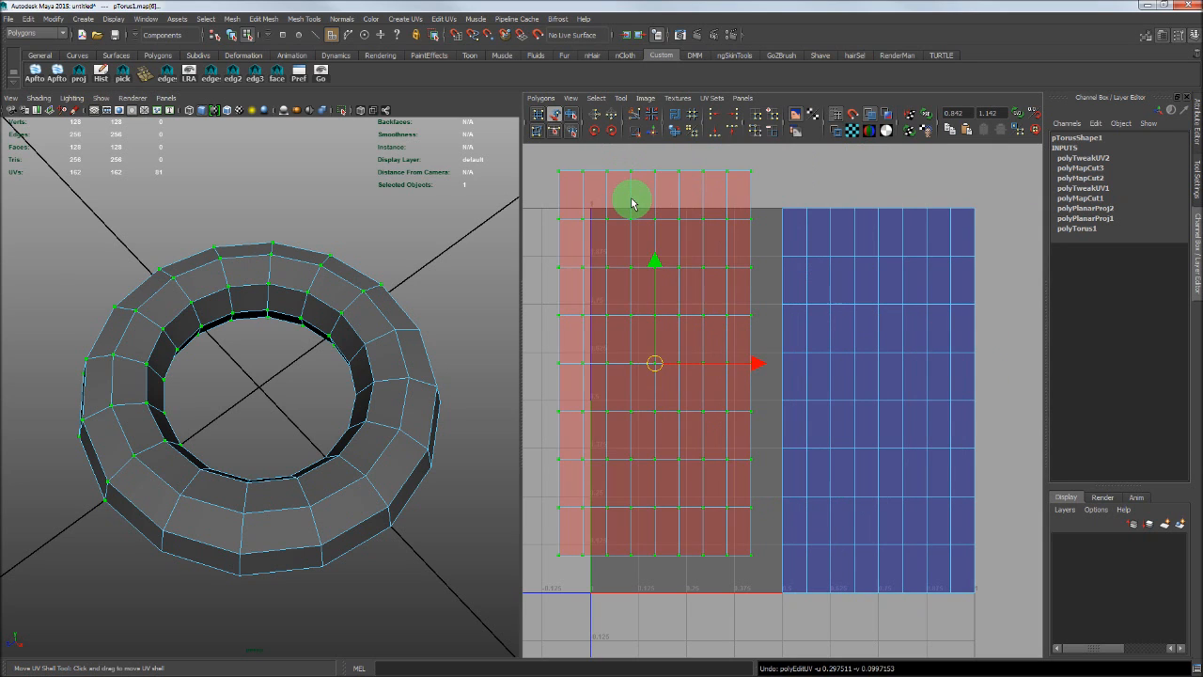
key("ctrl+z")
key("ctrl+z")
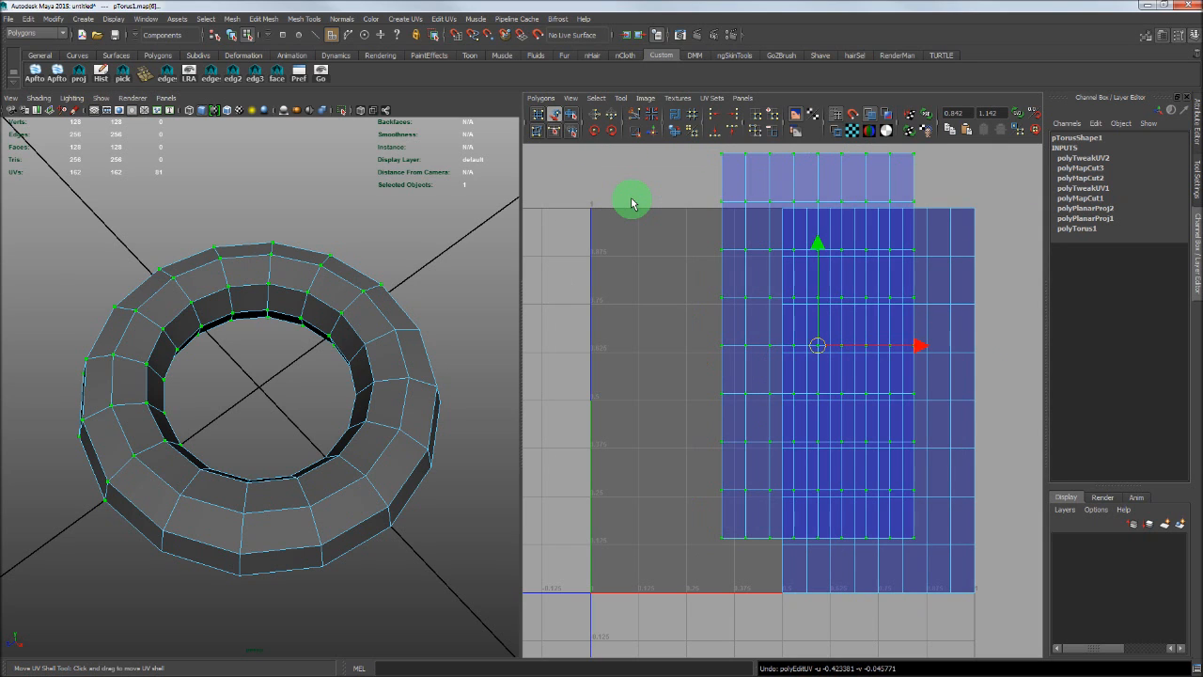
key("ctrl+z")
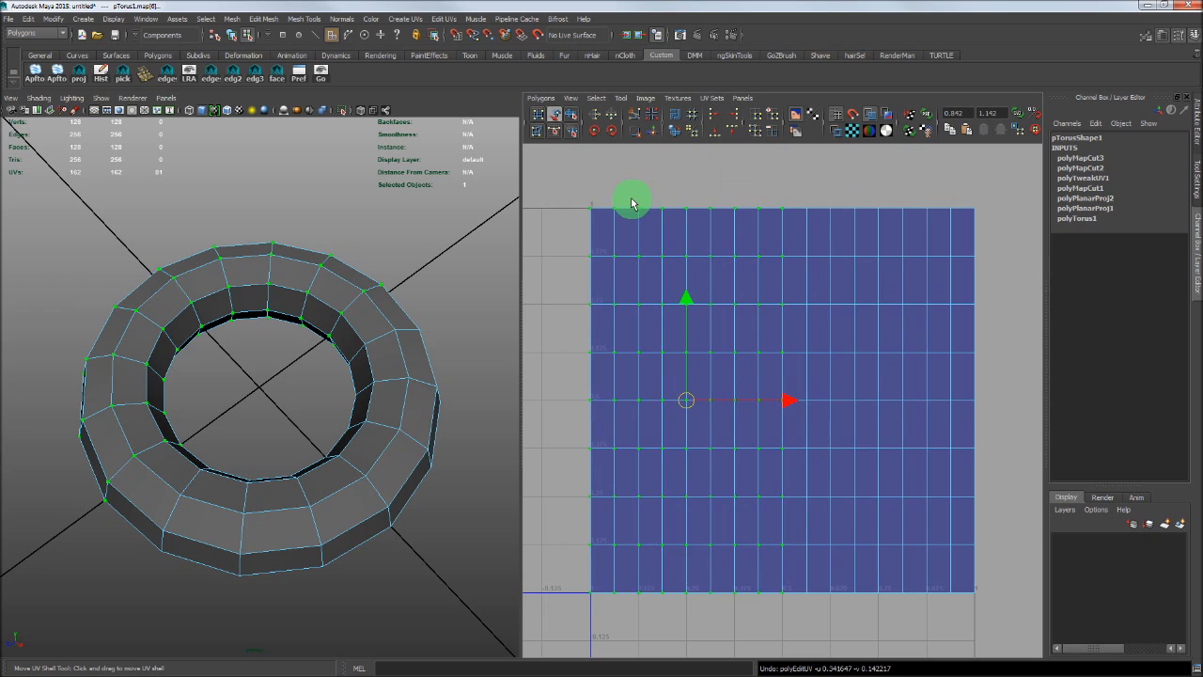
- Show the UV distortion display to examine stretching on the torus, and turn it off again
left_click(886, 120)
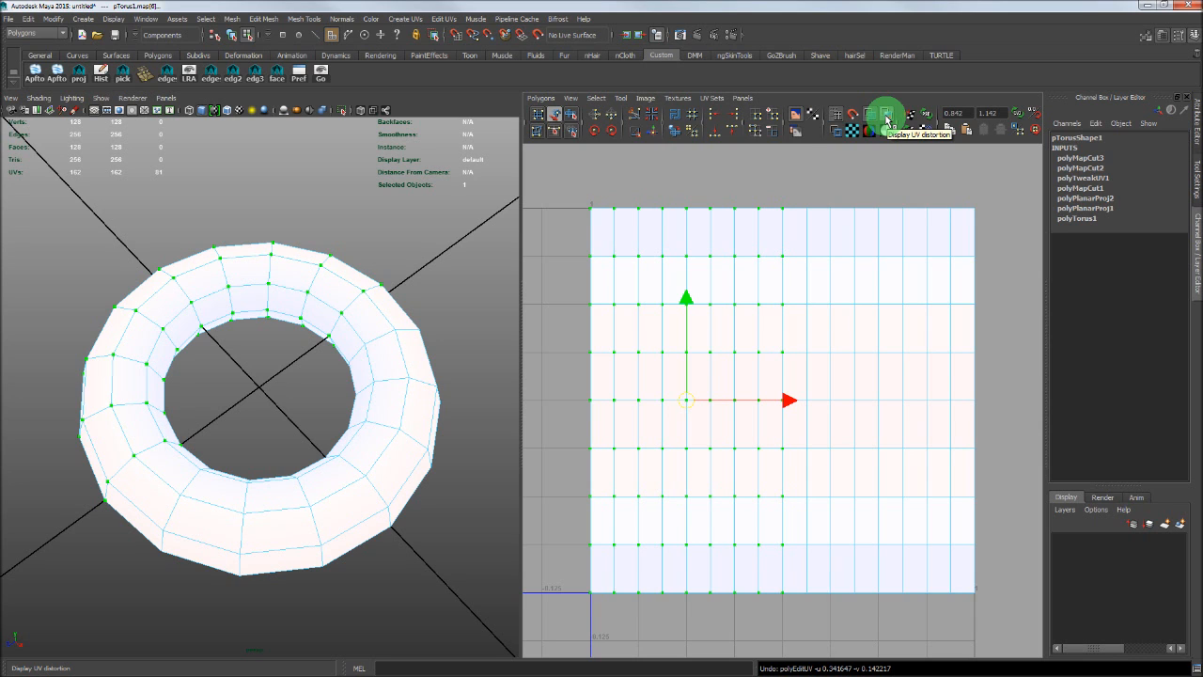
left_click(886, 119)
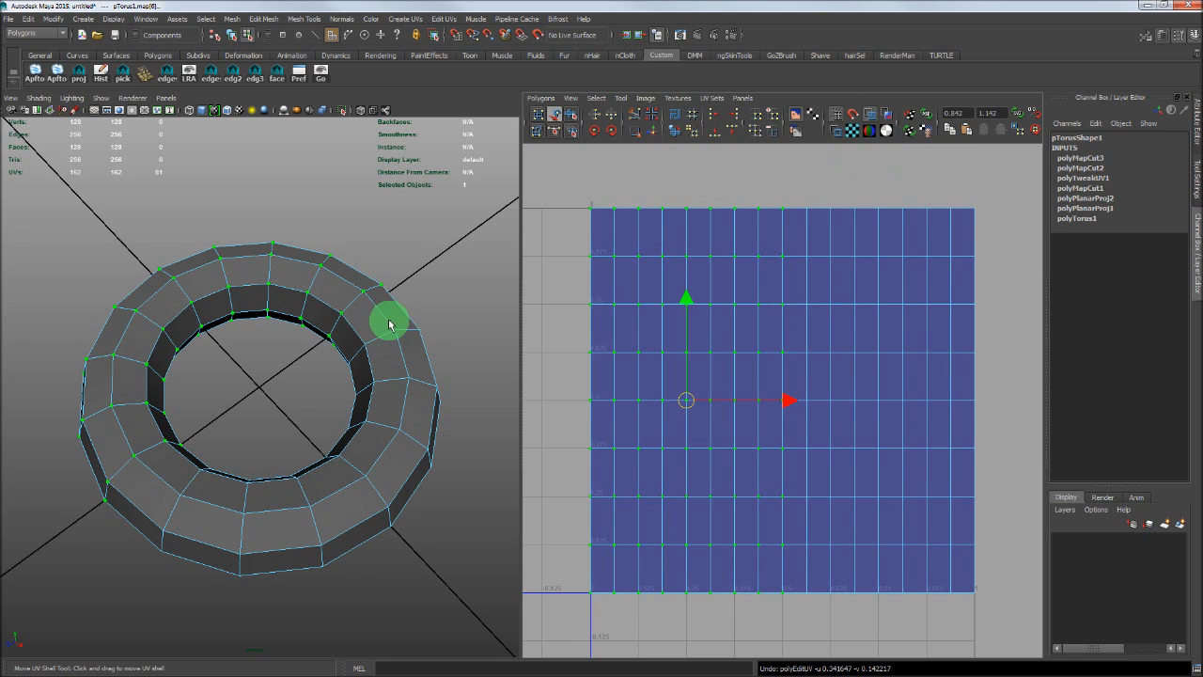
left_click(889, 115)
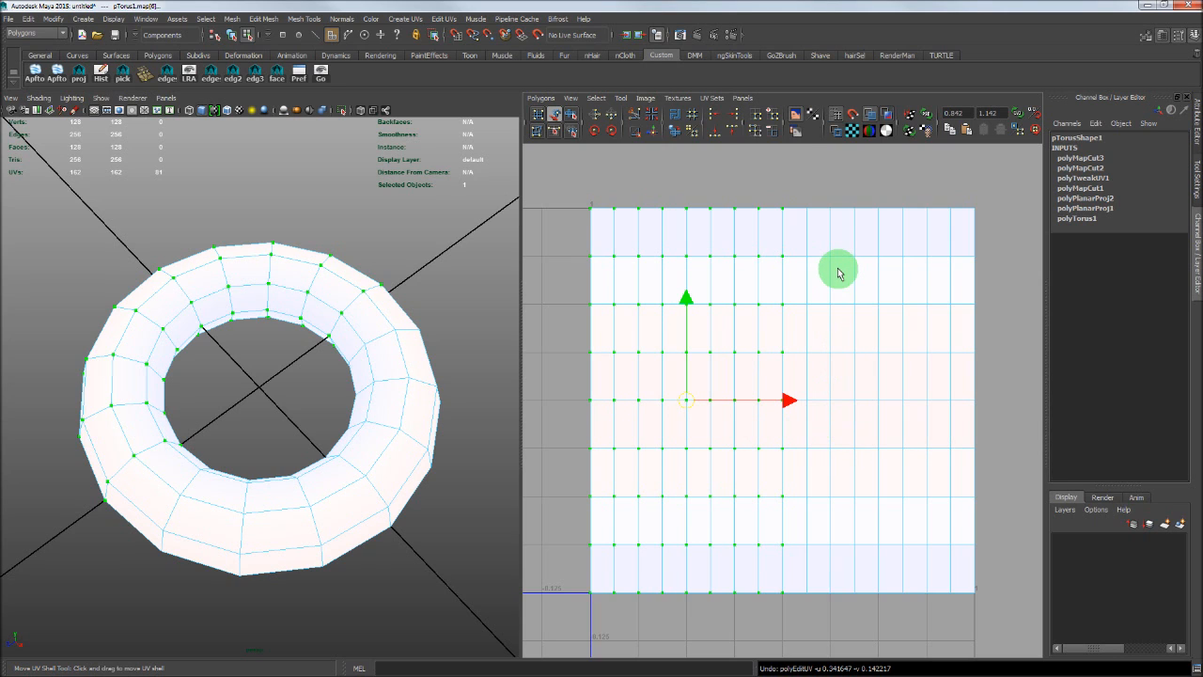
left_click(884, 118)
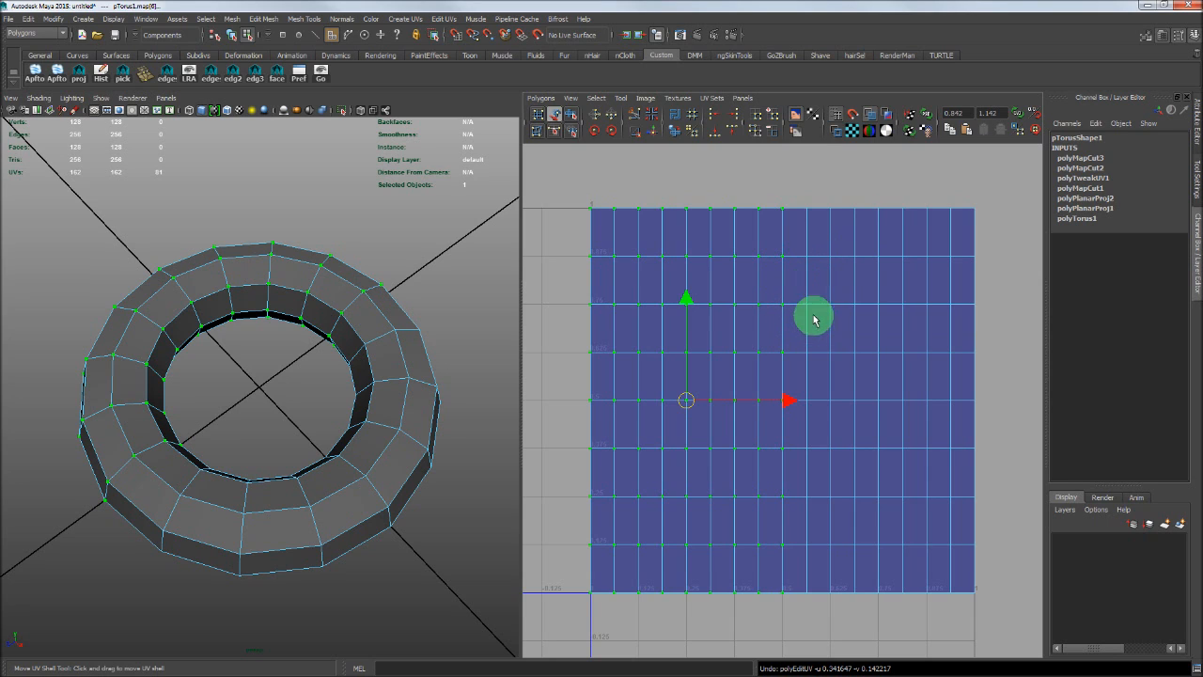
- Select all the torus's UVs and set the scale pivot at the UV origin in the layout's lower-left corner
left_click(556, 116)
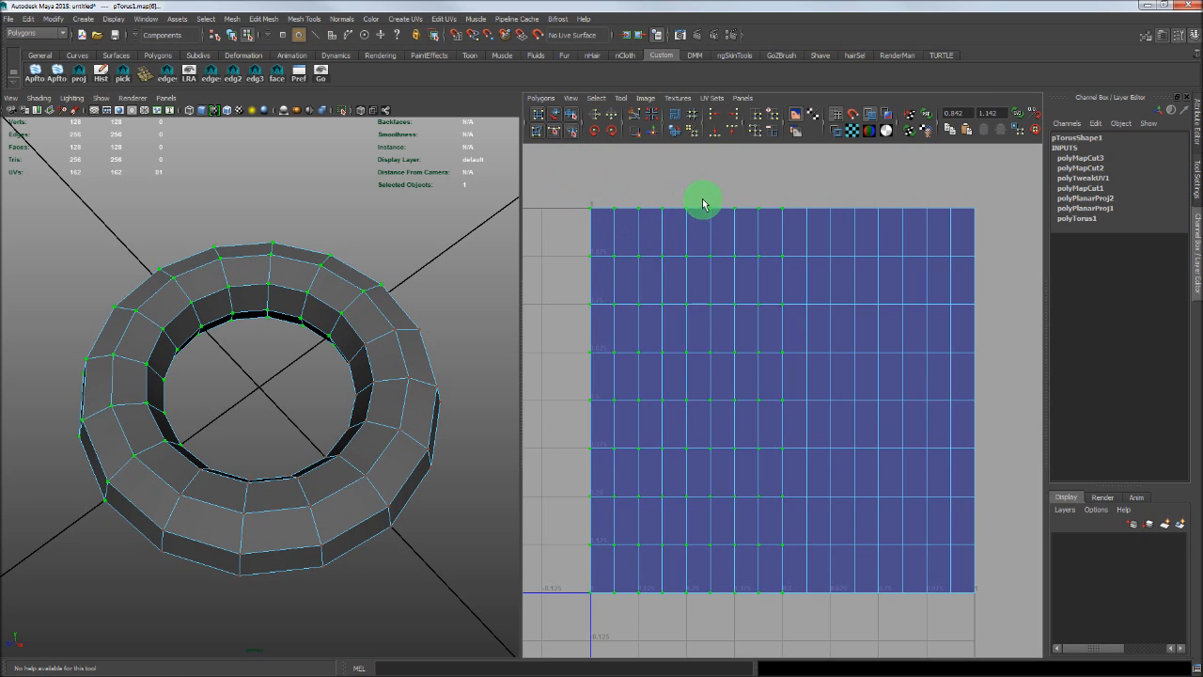
left_click_drag(550, 169, 998, 617)
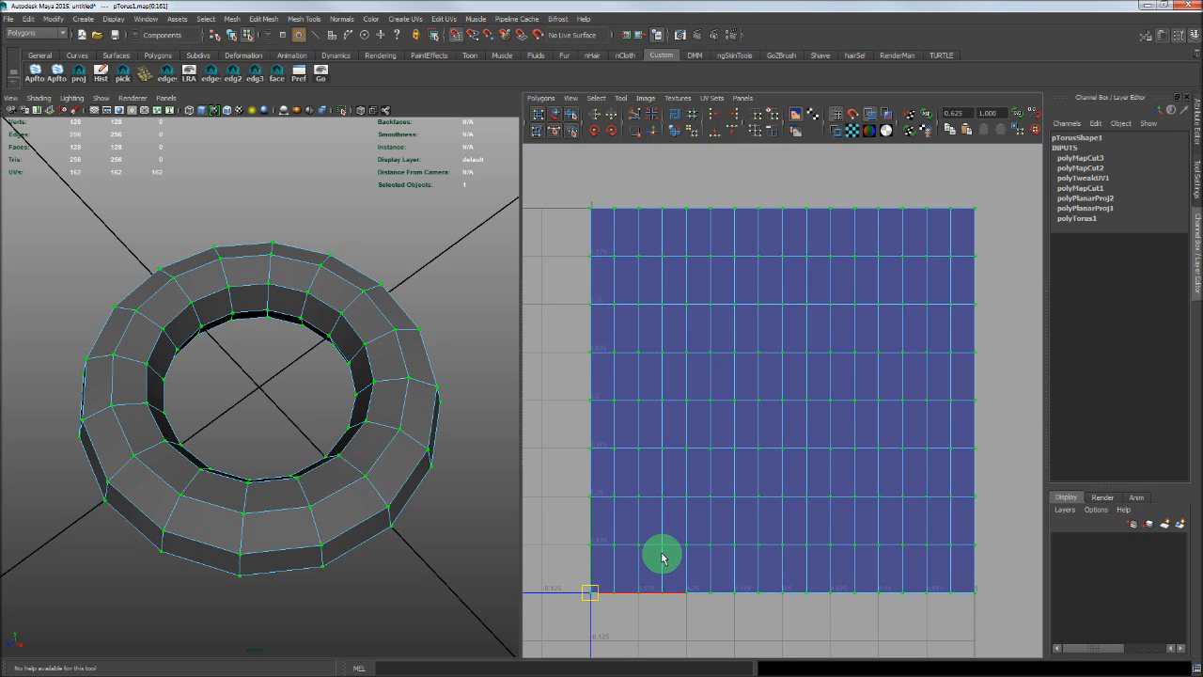
key("Insert")
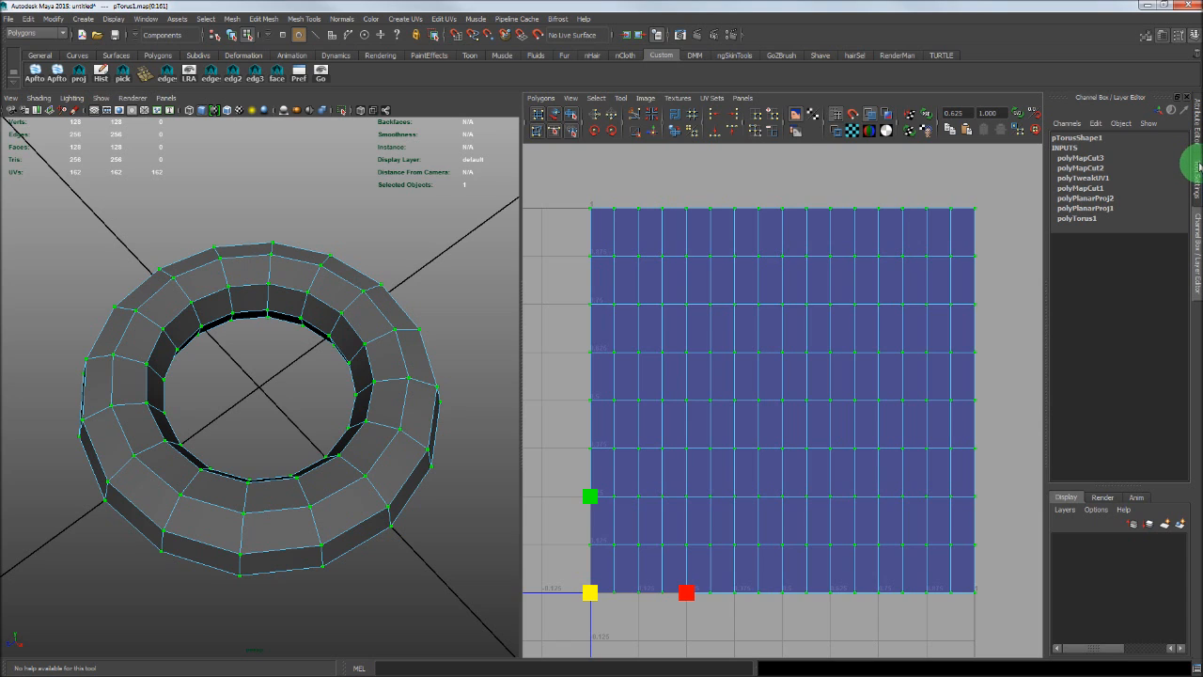
- Show the Scale tool's settings
left_click(1200, 170)
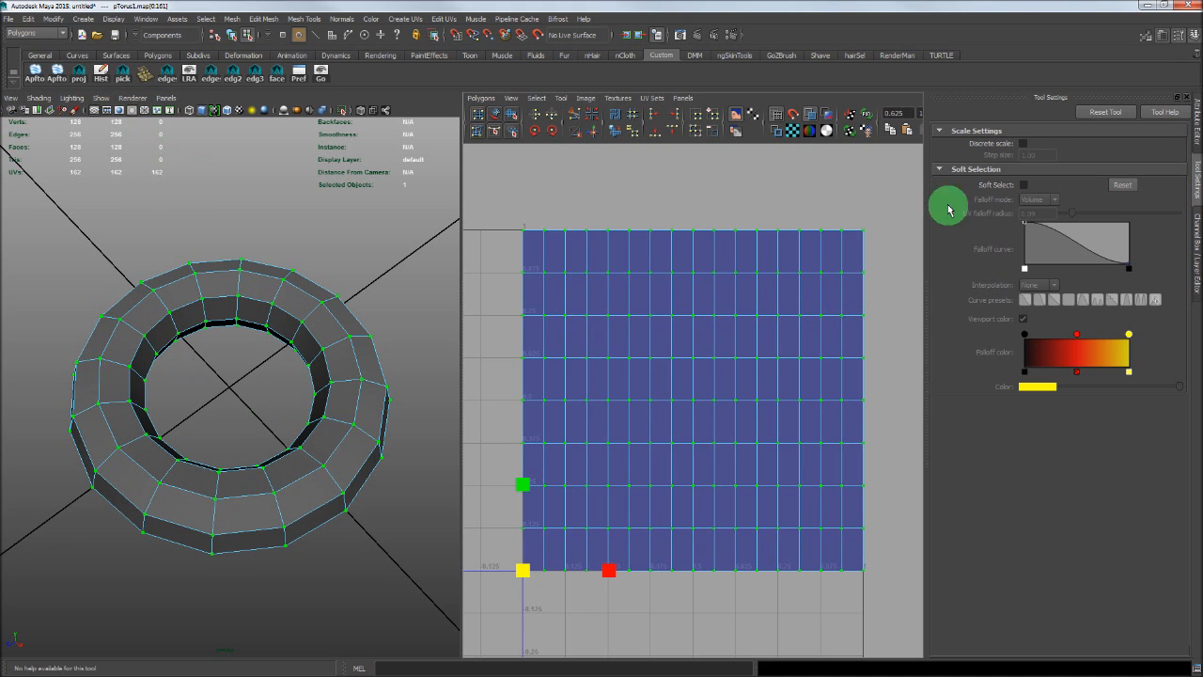
left_click(1178, 35)
left_click(1178, 36)
left_click(1179, 36)
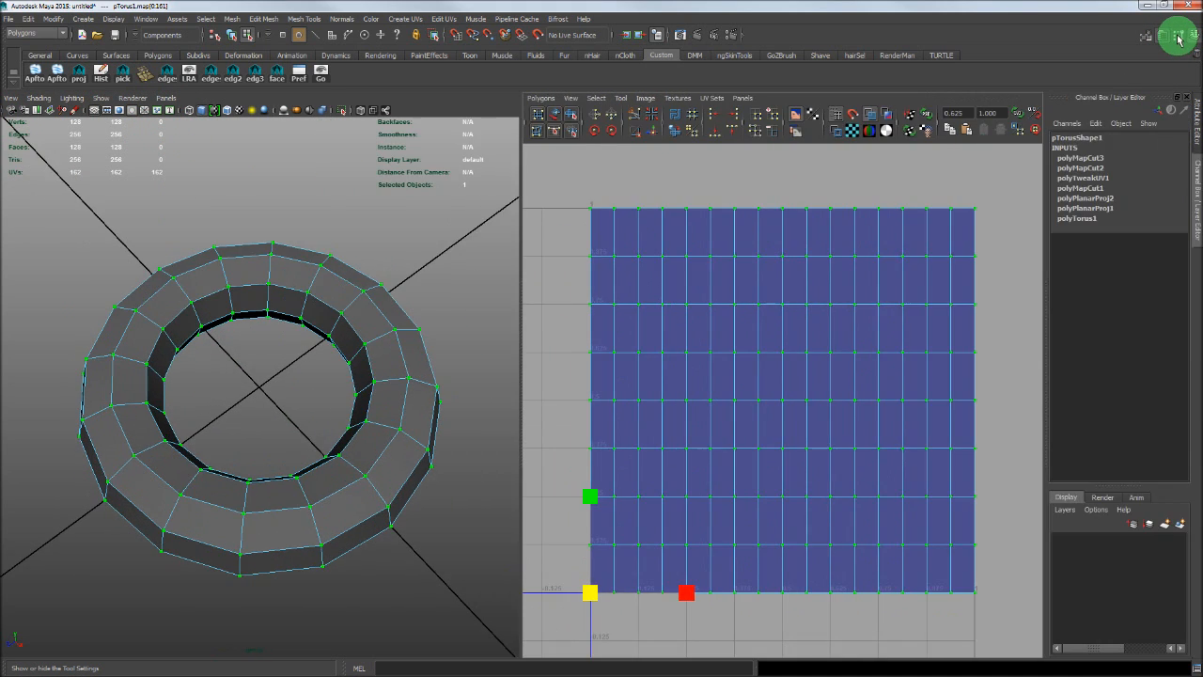
left_click(1178, 36)
left_click(1178, 36)
left_click(1178, 36)
left_click(1178, 36)
left_click(1178, 36)
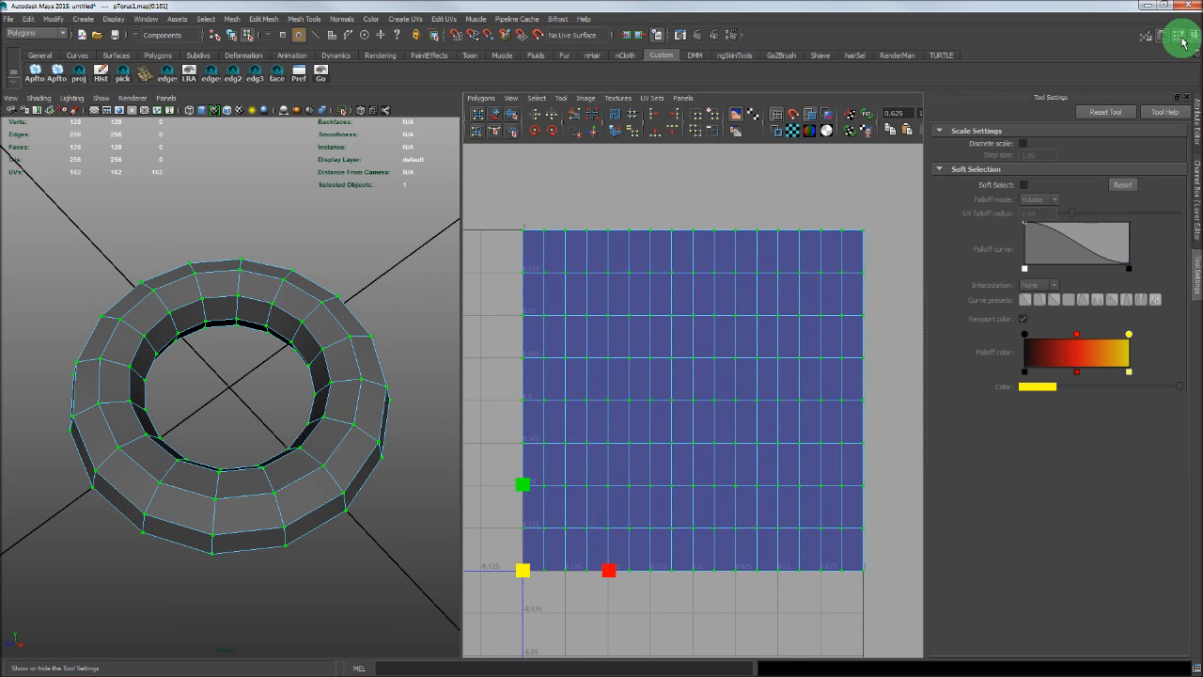
left_click(1180, 39)
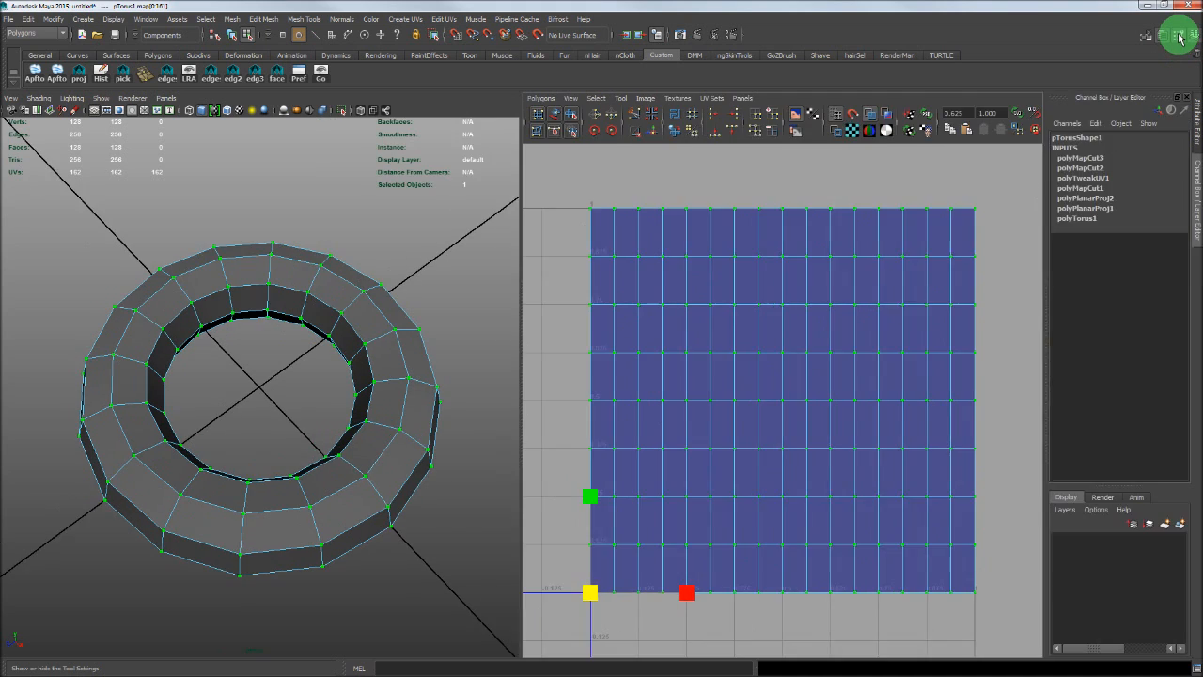
left_click(1180, 40)
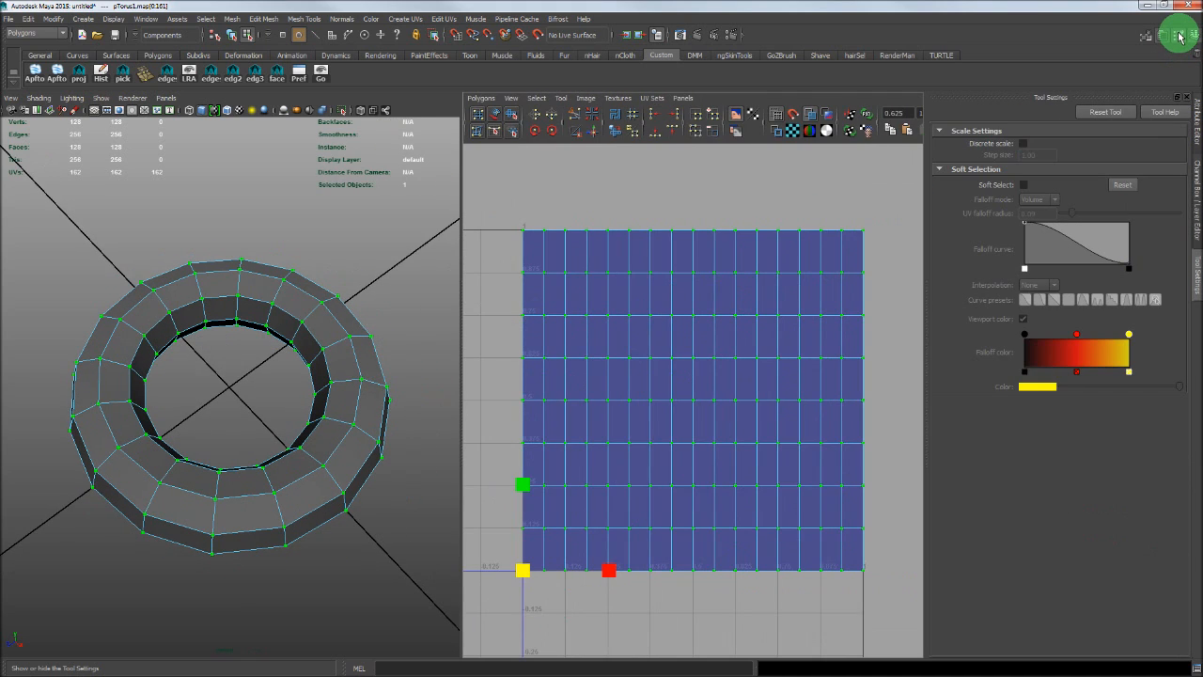
- Enable discrete scaling with a step size of 0.50 and scale all the UVs vertically to half height from the UV origin
left_click(1024, 144)
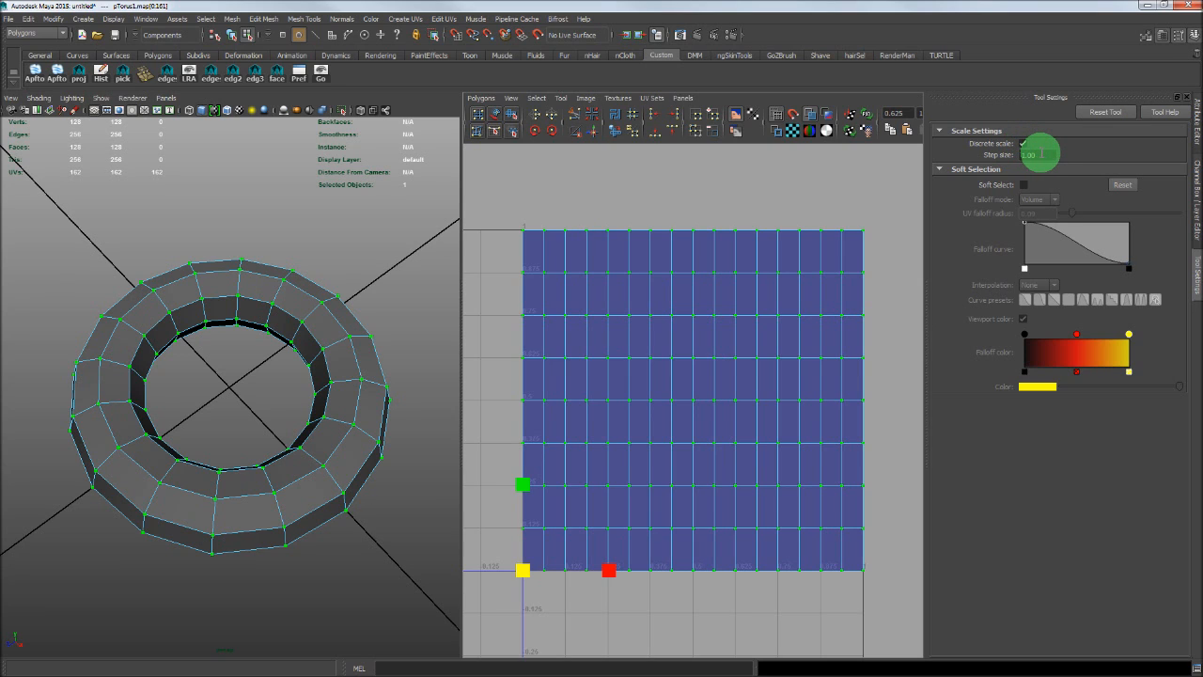
left_click_drag(1041, 154, 1003, 148)
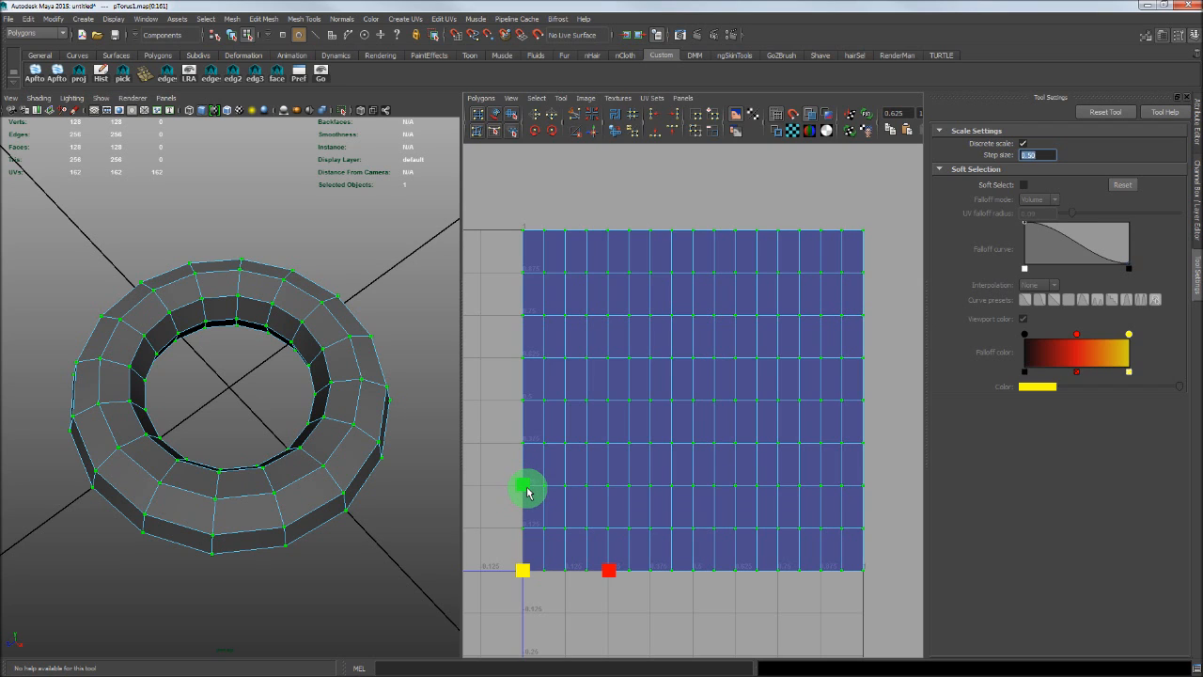
key("Return")
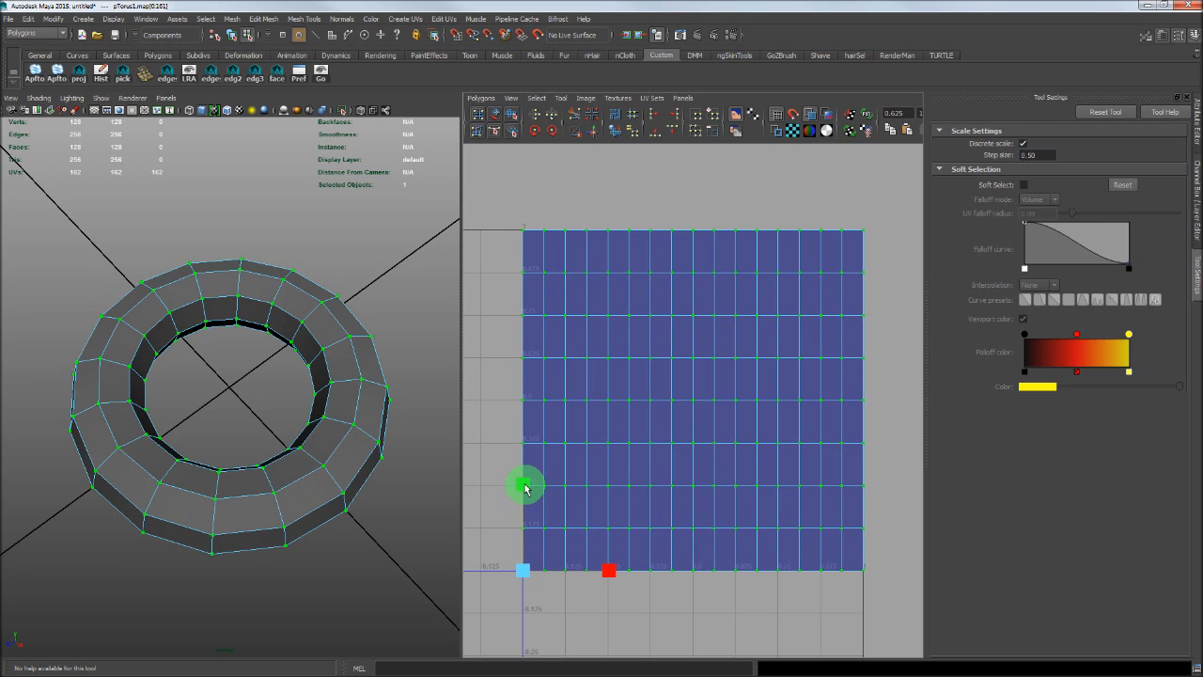
left_click_drag(524, 488, 523, 521)
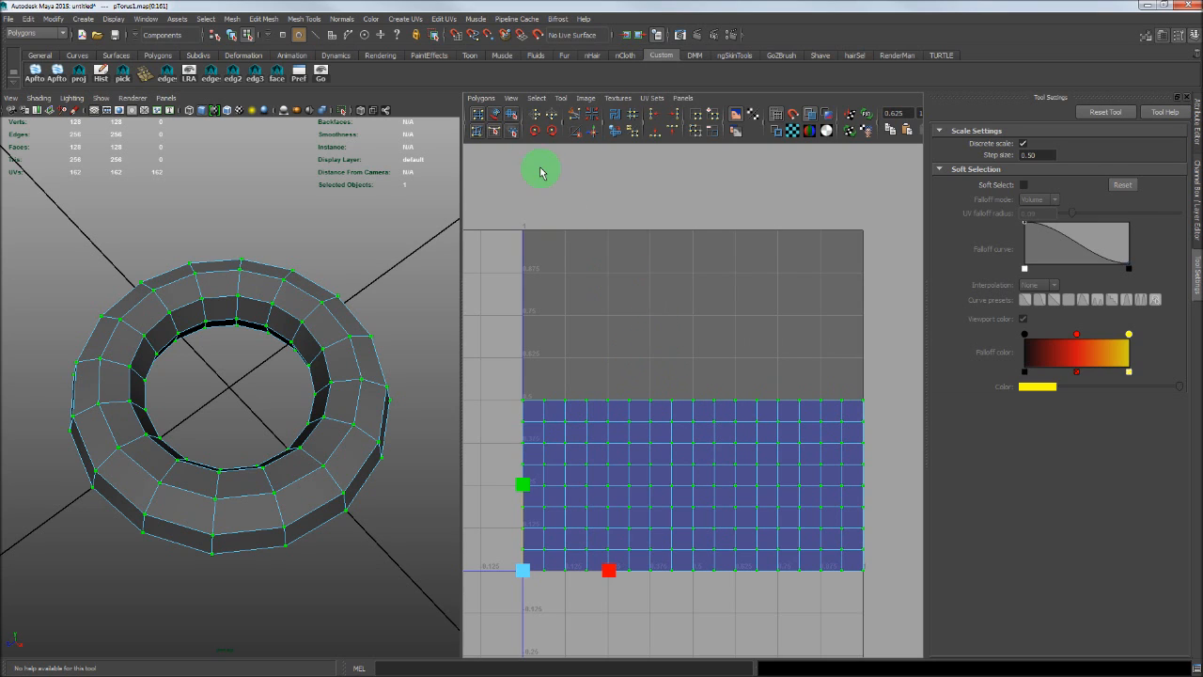
- Move the right UV shell with the Move UV Shell tool so it sits directly above the left shell, aligned to the 0–1 square's edges
left_click(501, 115)
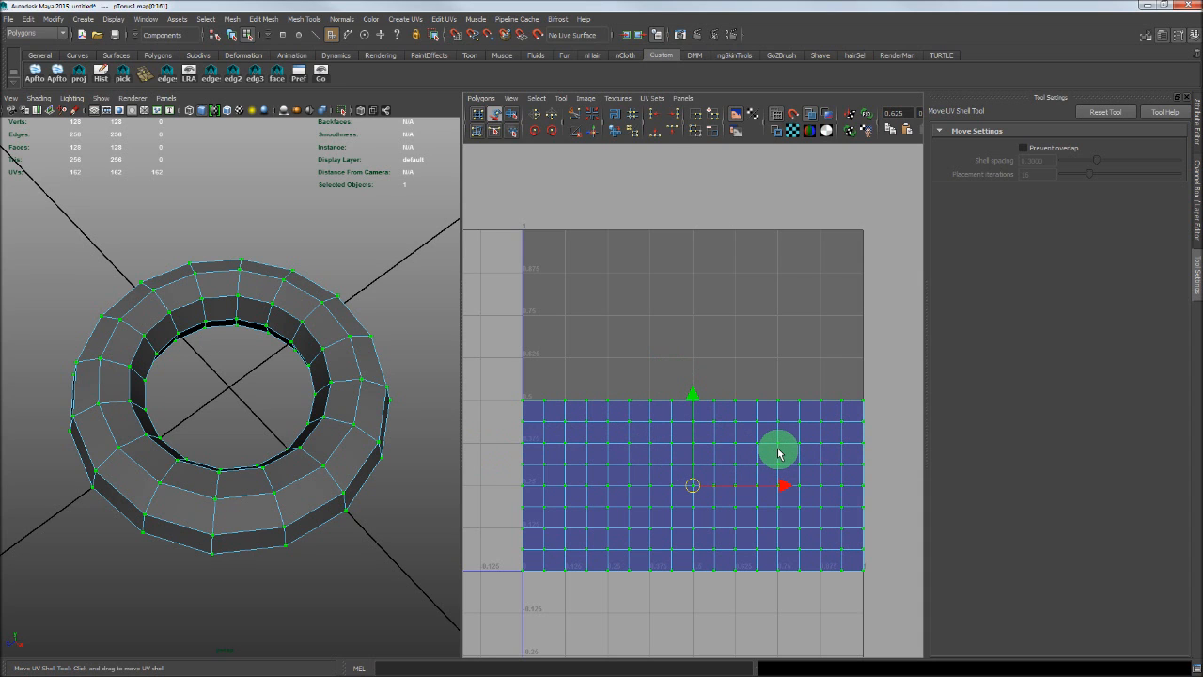
left_click_drag(779, 454, 819, 331)
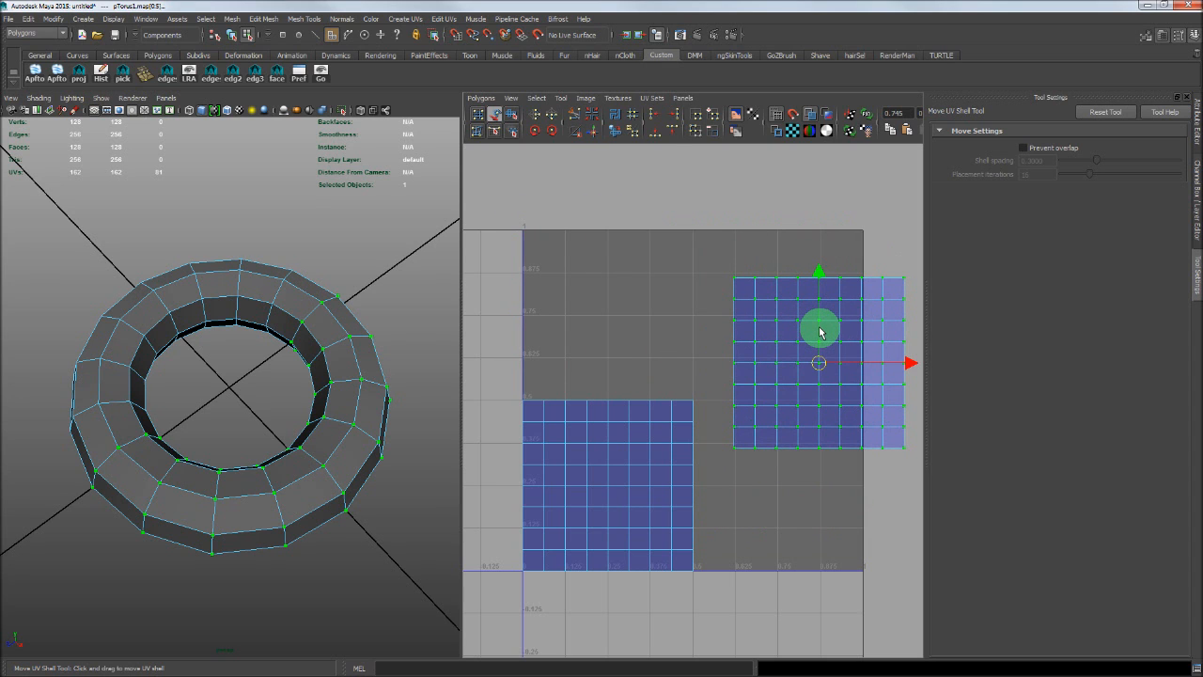
key("ctrl+z")
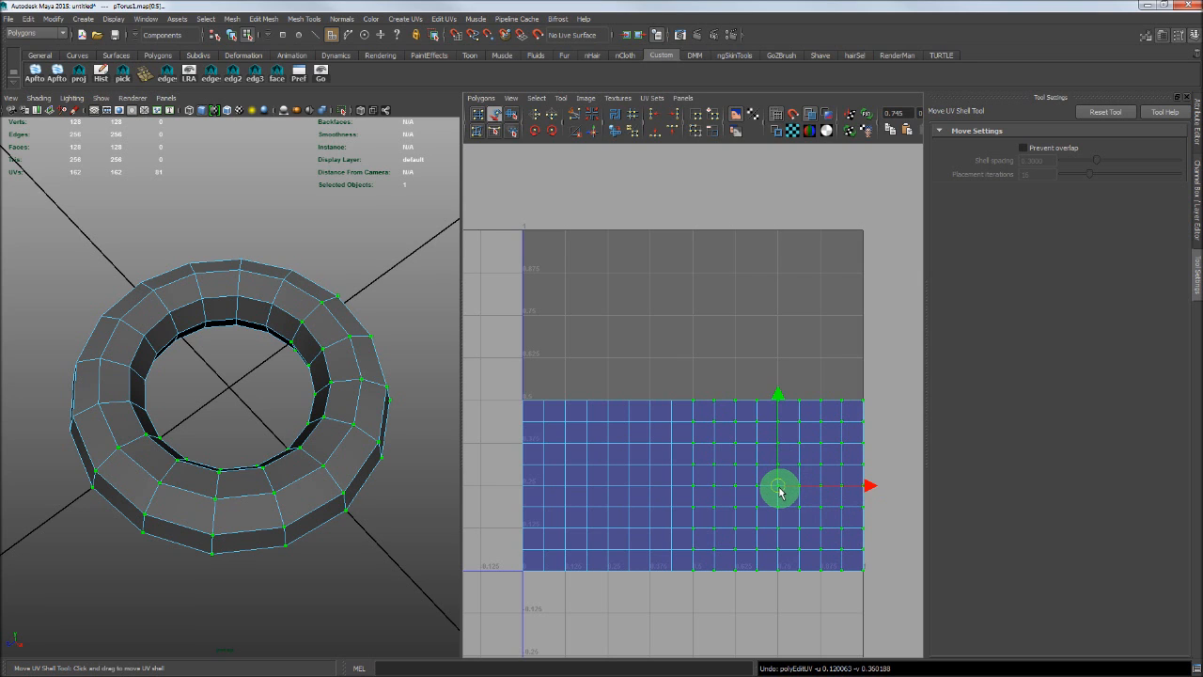
left_click_drag(777, 490, 607, 311)
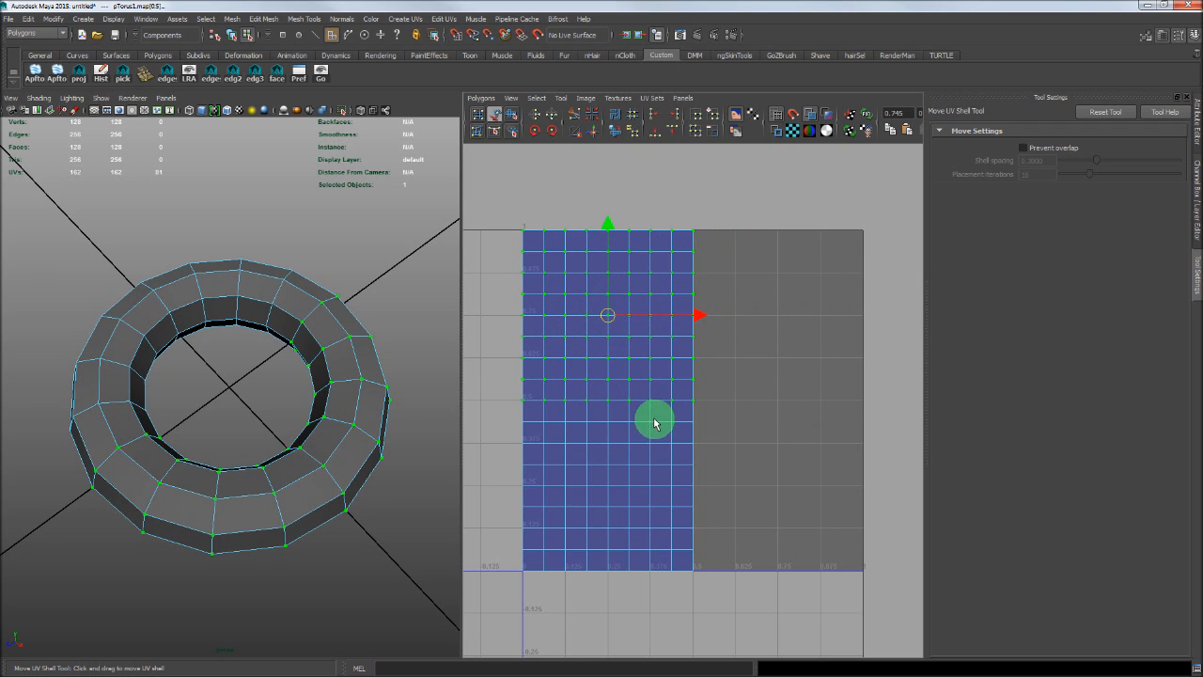
- Select all the UVs, snap the scale pivot to the UV origin and scale them horizontally to twice their width, filling the 0–1 square
left_click_drag(805, 186, 500, 601)
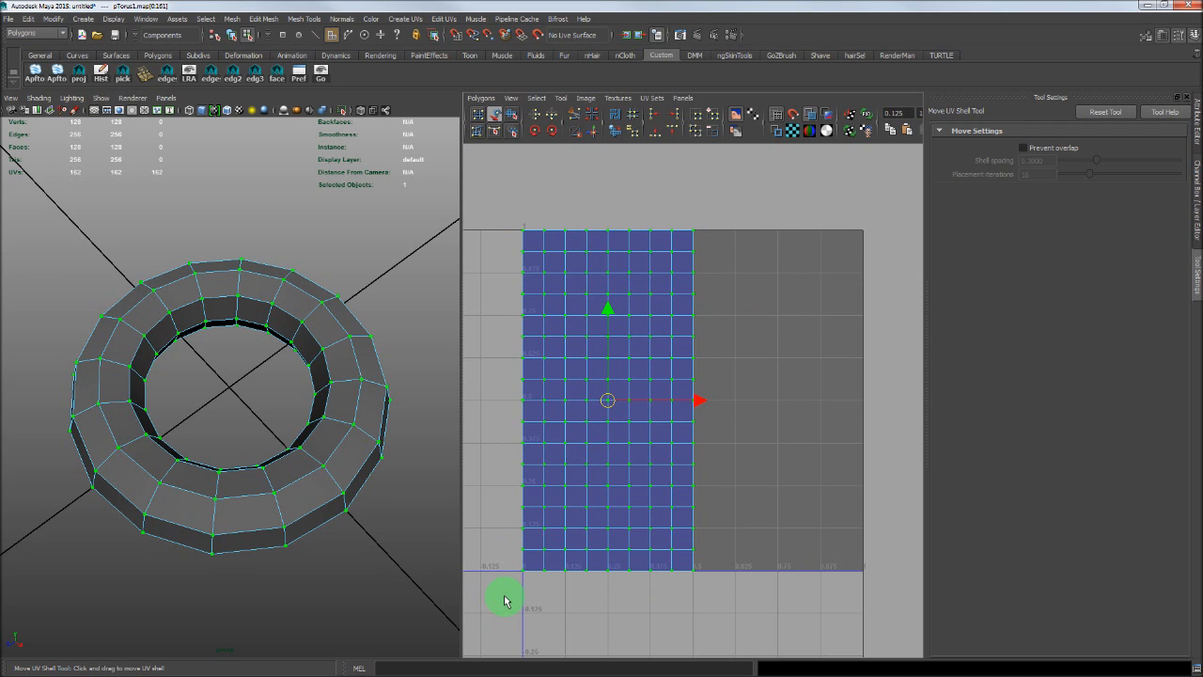
key("w")
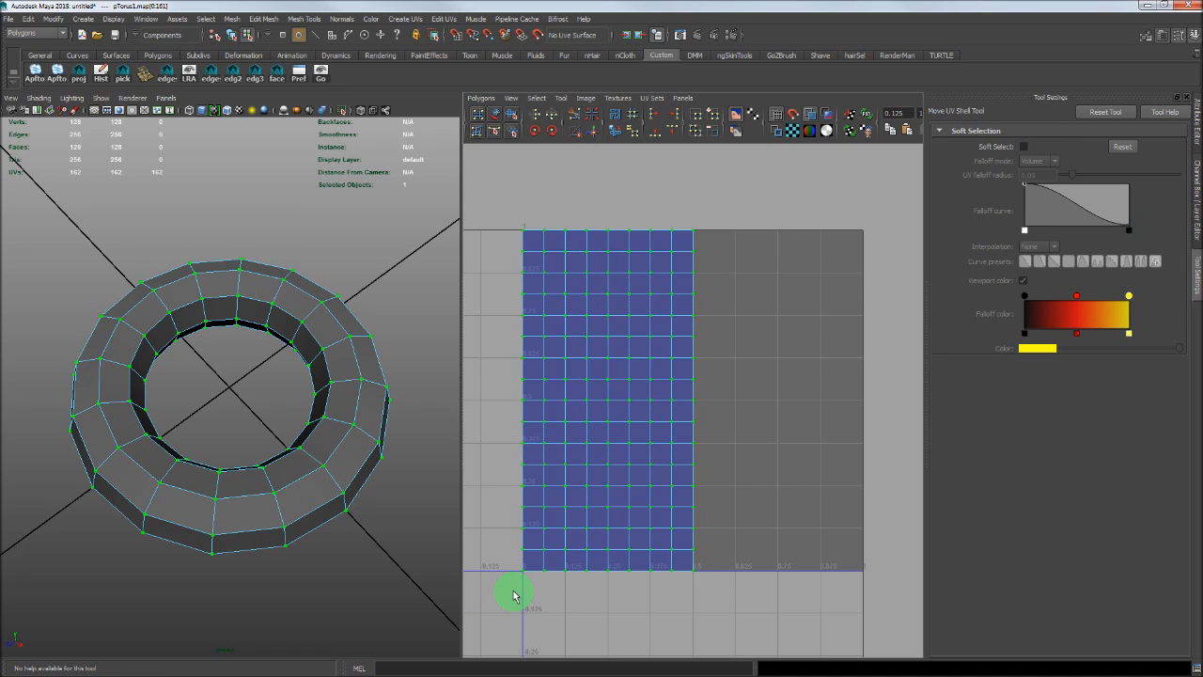
key("r")
key("d")
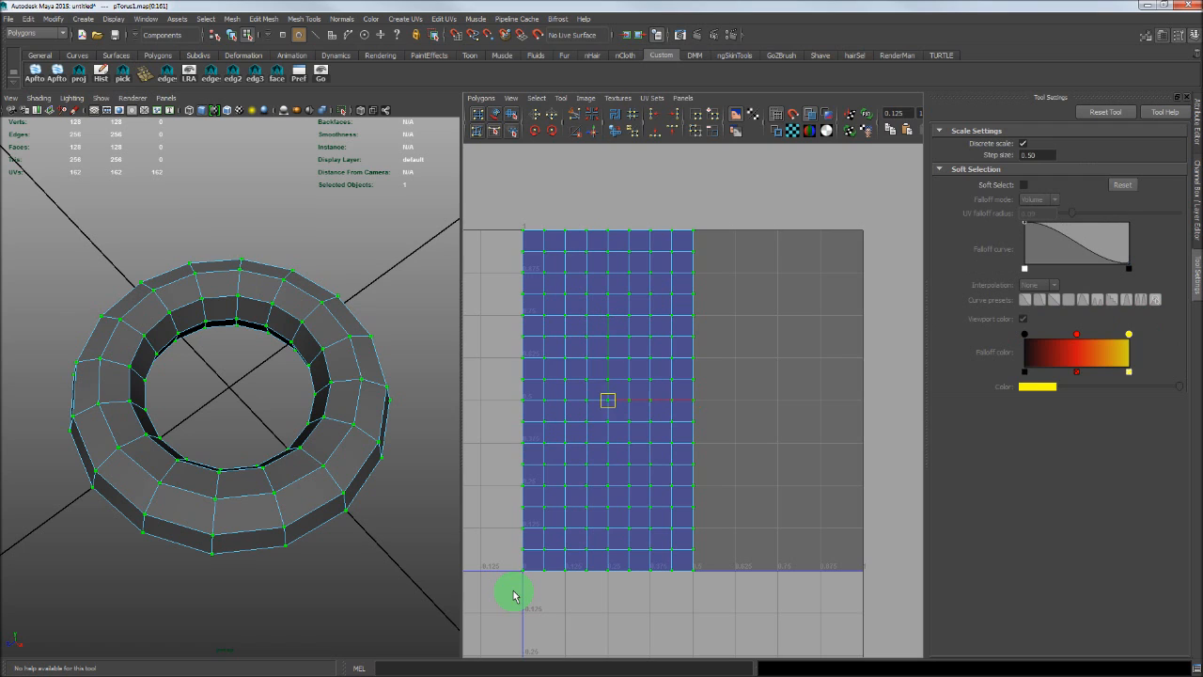
key("x")
left_click_drag(608, 394, 571, 575)
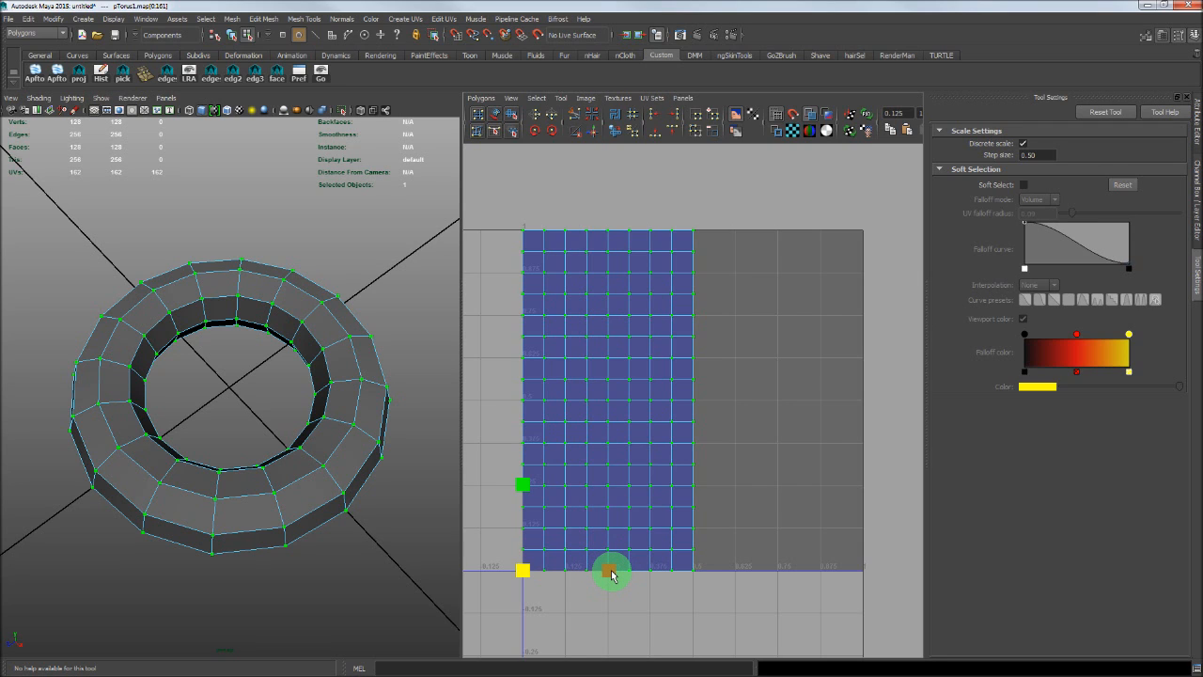
left_click_drag(611, 575, 681, 585)
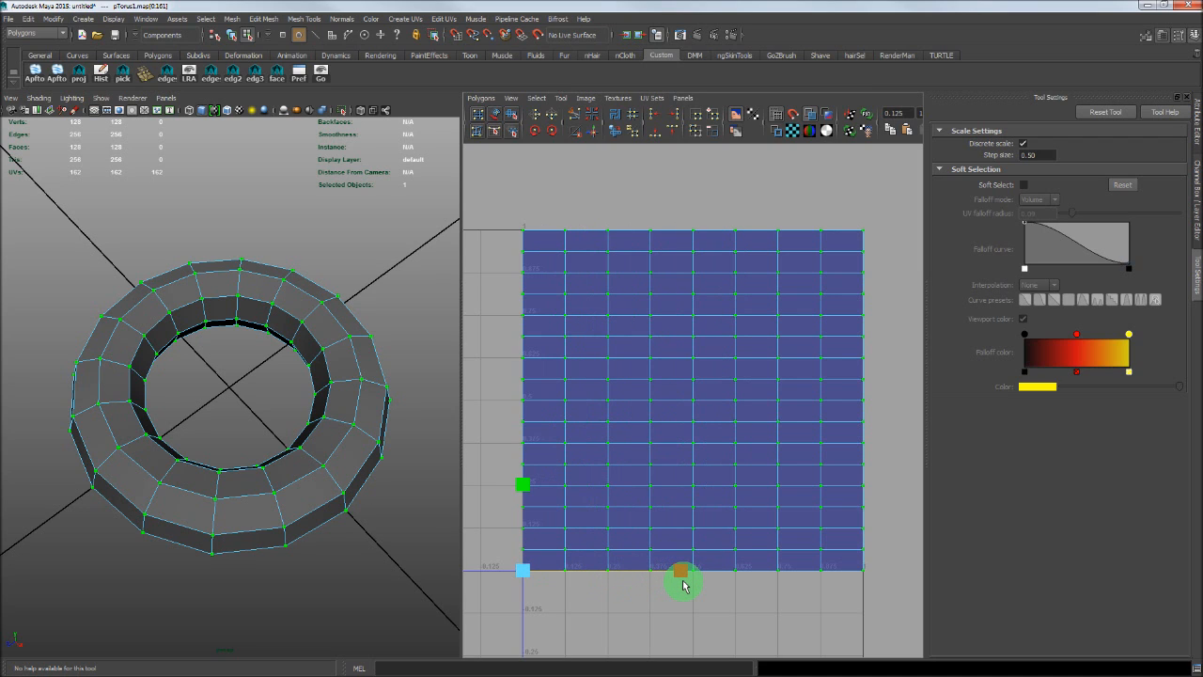
mouse_move(684, 585)
left_mouse_down()
mouse_move(653, 575)
mouse_move(702, 578)
mouse_move(629, 574)
mouse_move(691, 576)
left_mouse_up()
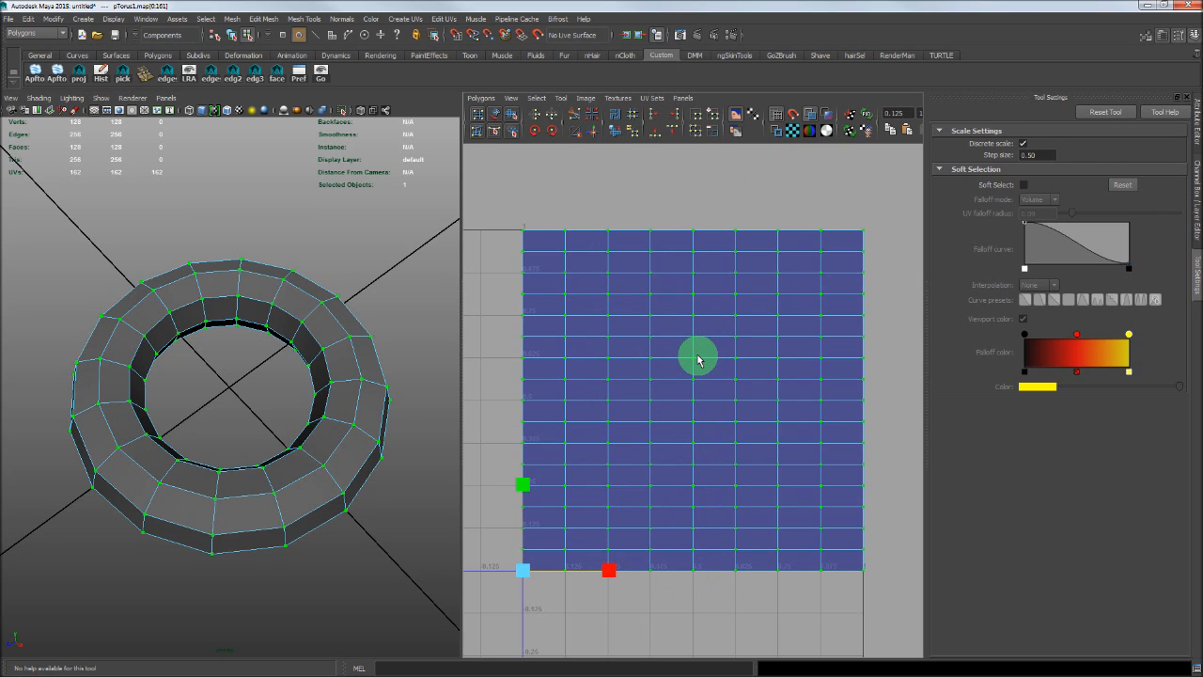
- Display the checker pattern on the torus to examine its UV mapping, turn it off again and leave the Scale tool
left_click(793, 133)
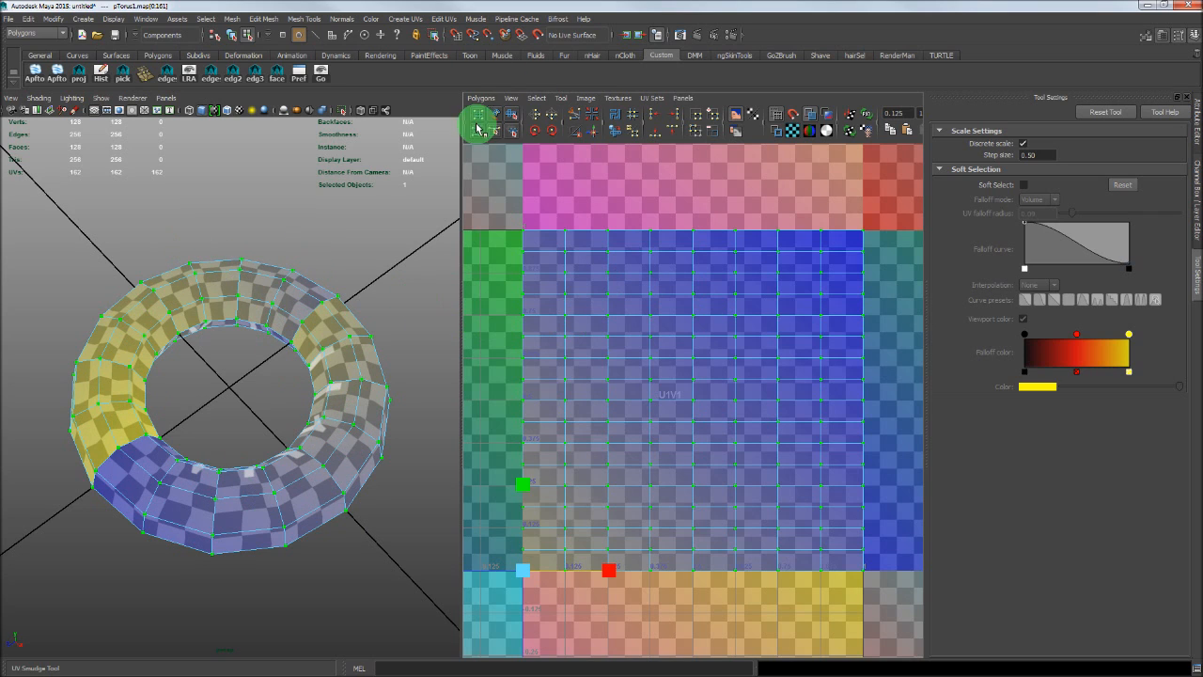
left_click(794, 134)
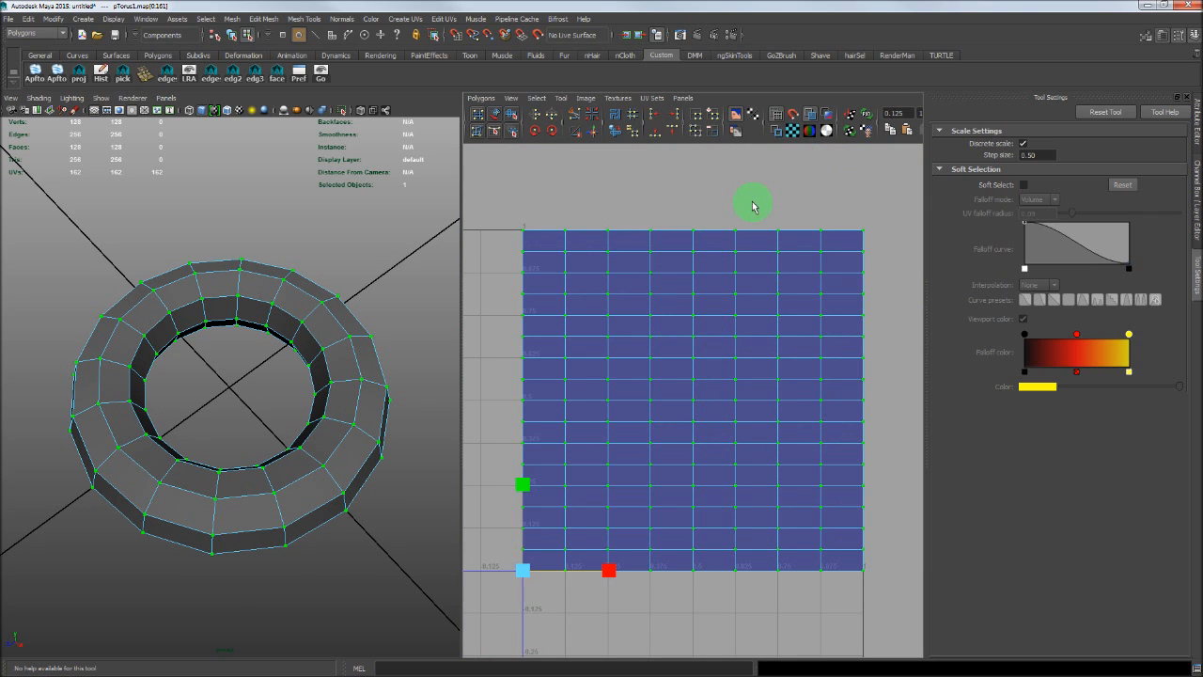
key("q")
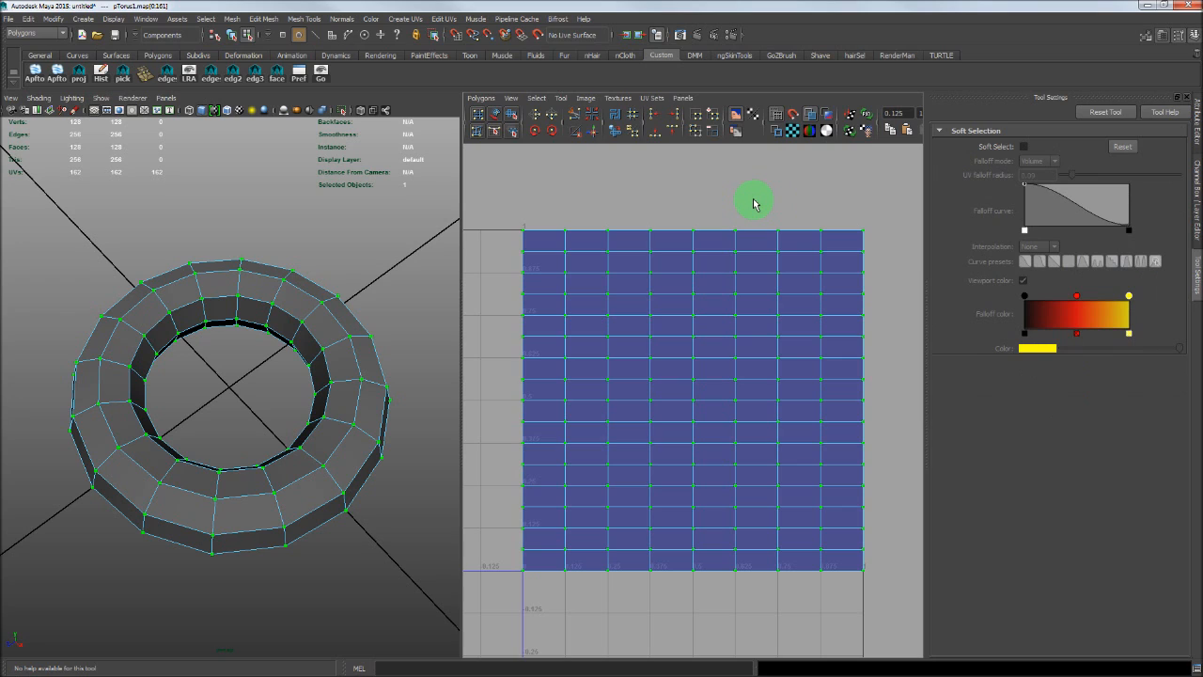